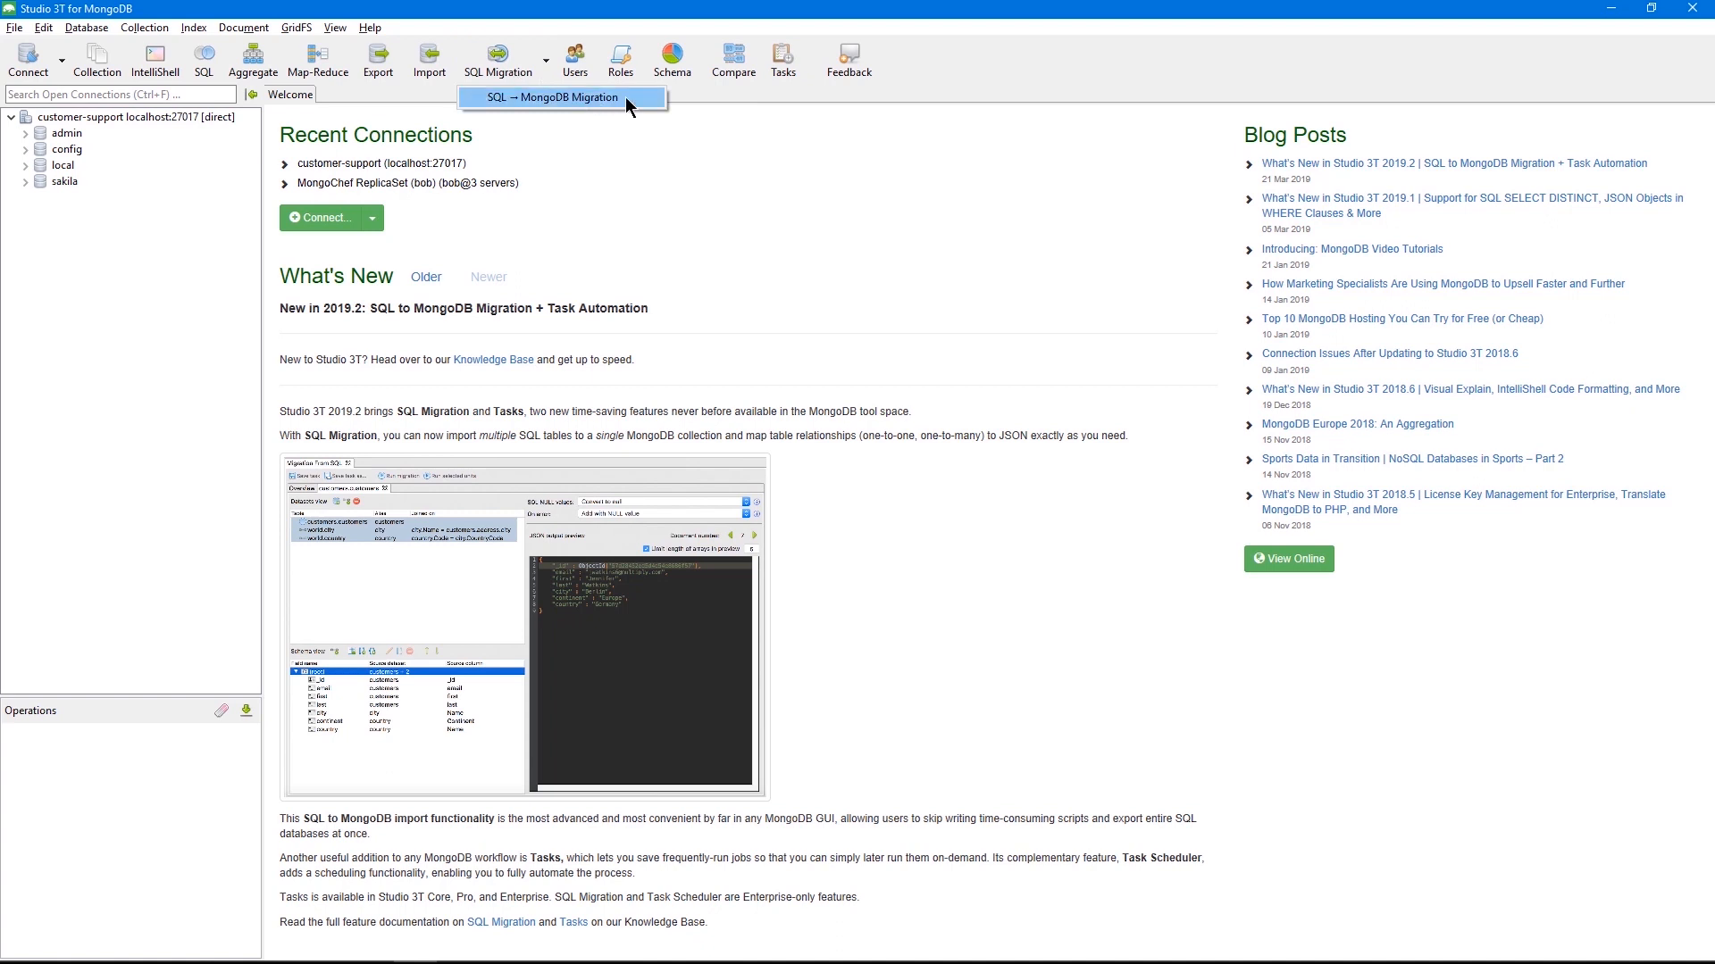
# Start a SQL to MongoDB migration with MySQL as the source server and customer-support as the target connection
pyautogui.click(625, 97)
pyautogui.click(500, 172)
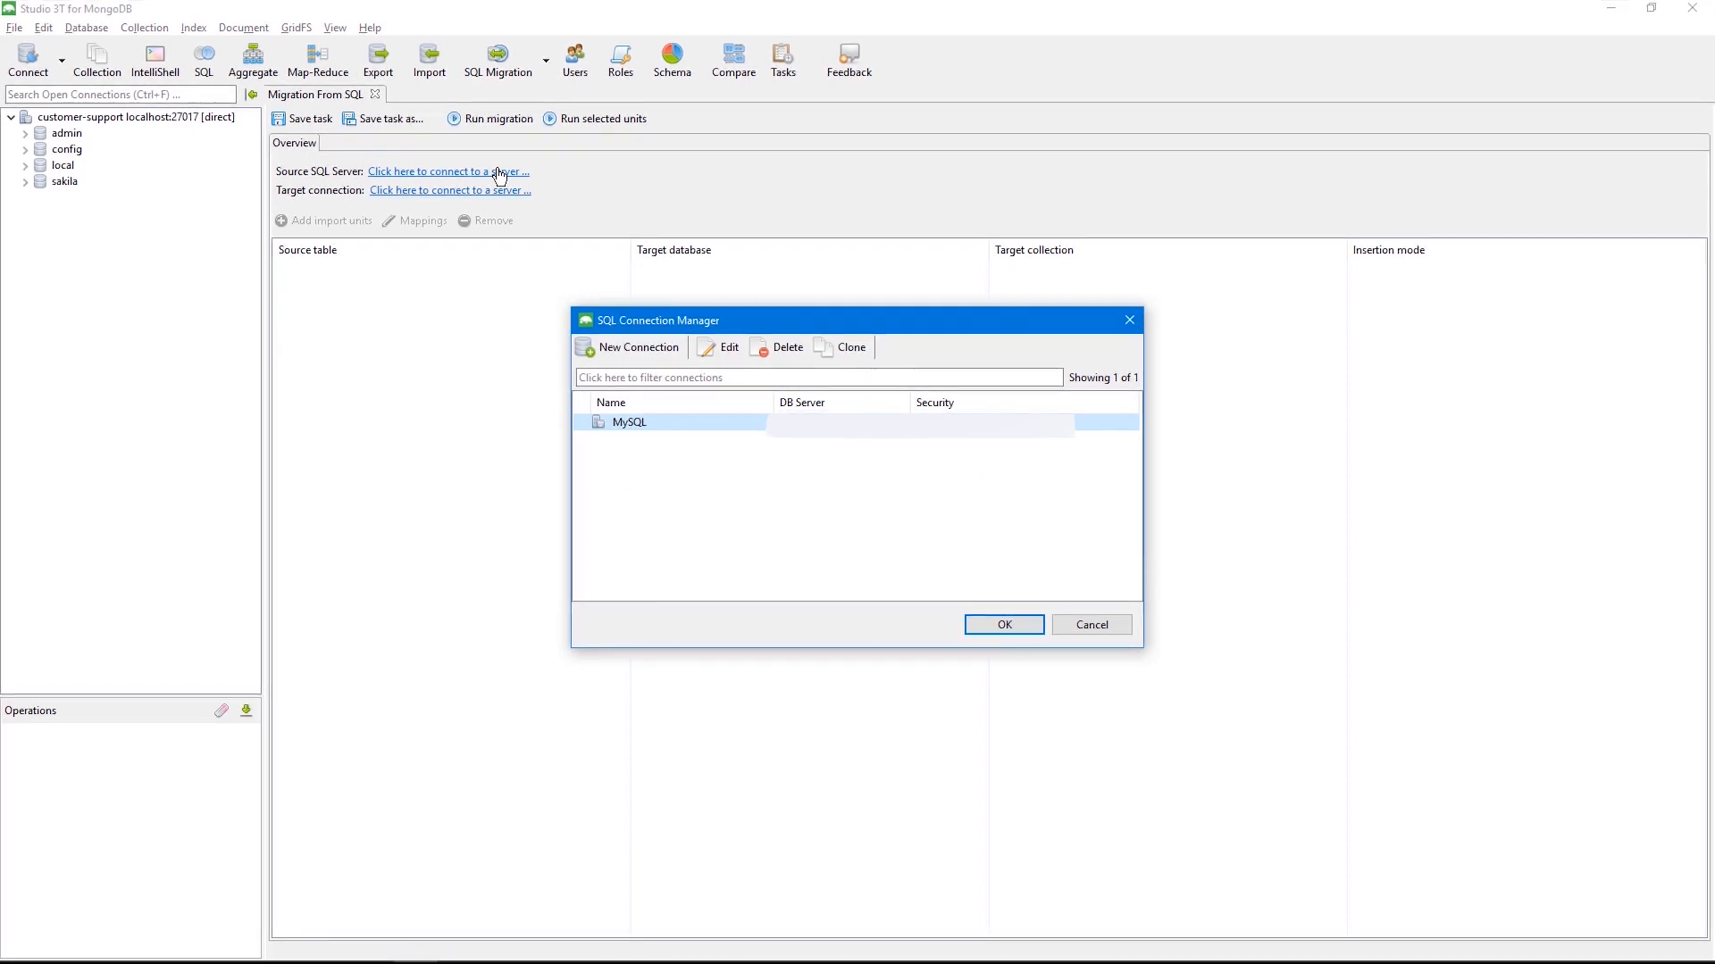
pyautogui.press('Return')
pyautogui.click(491, 191)
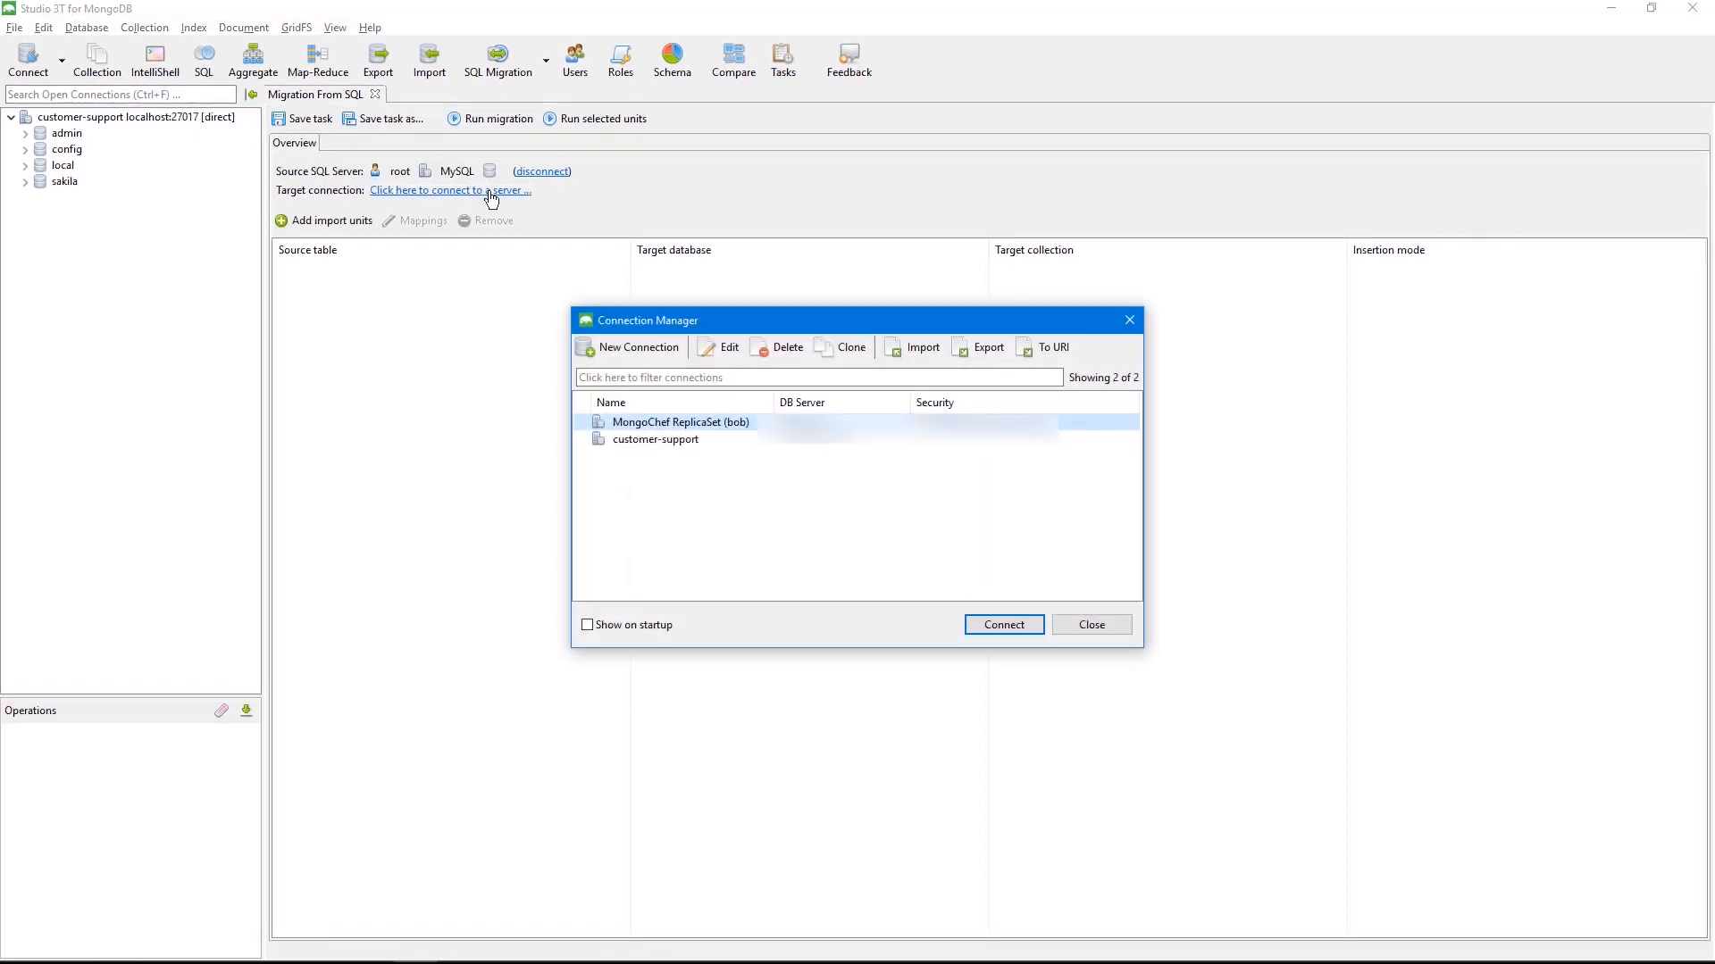
pyautogui.click(692, 439)
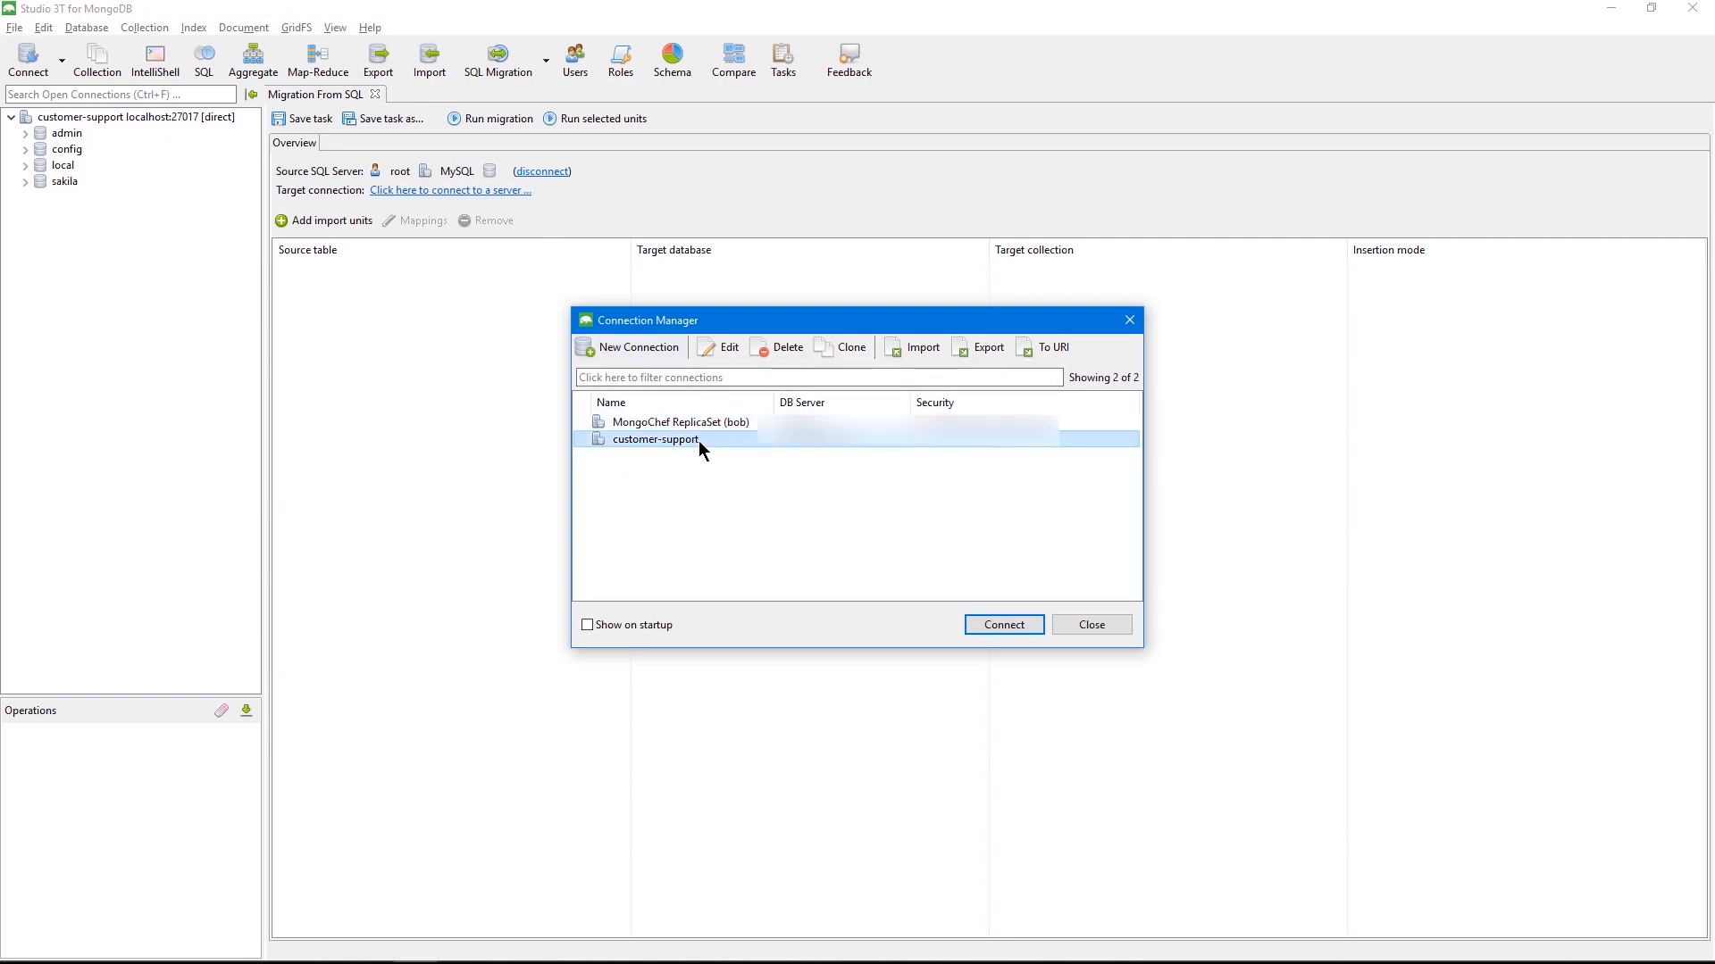
pyautogui.click(994, 629)
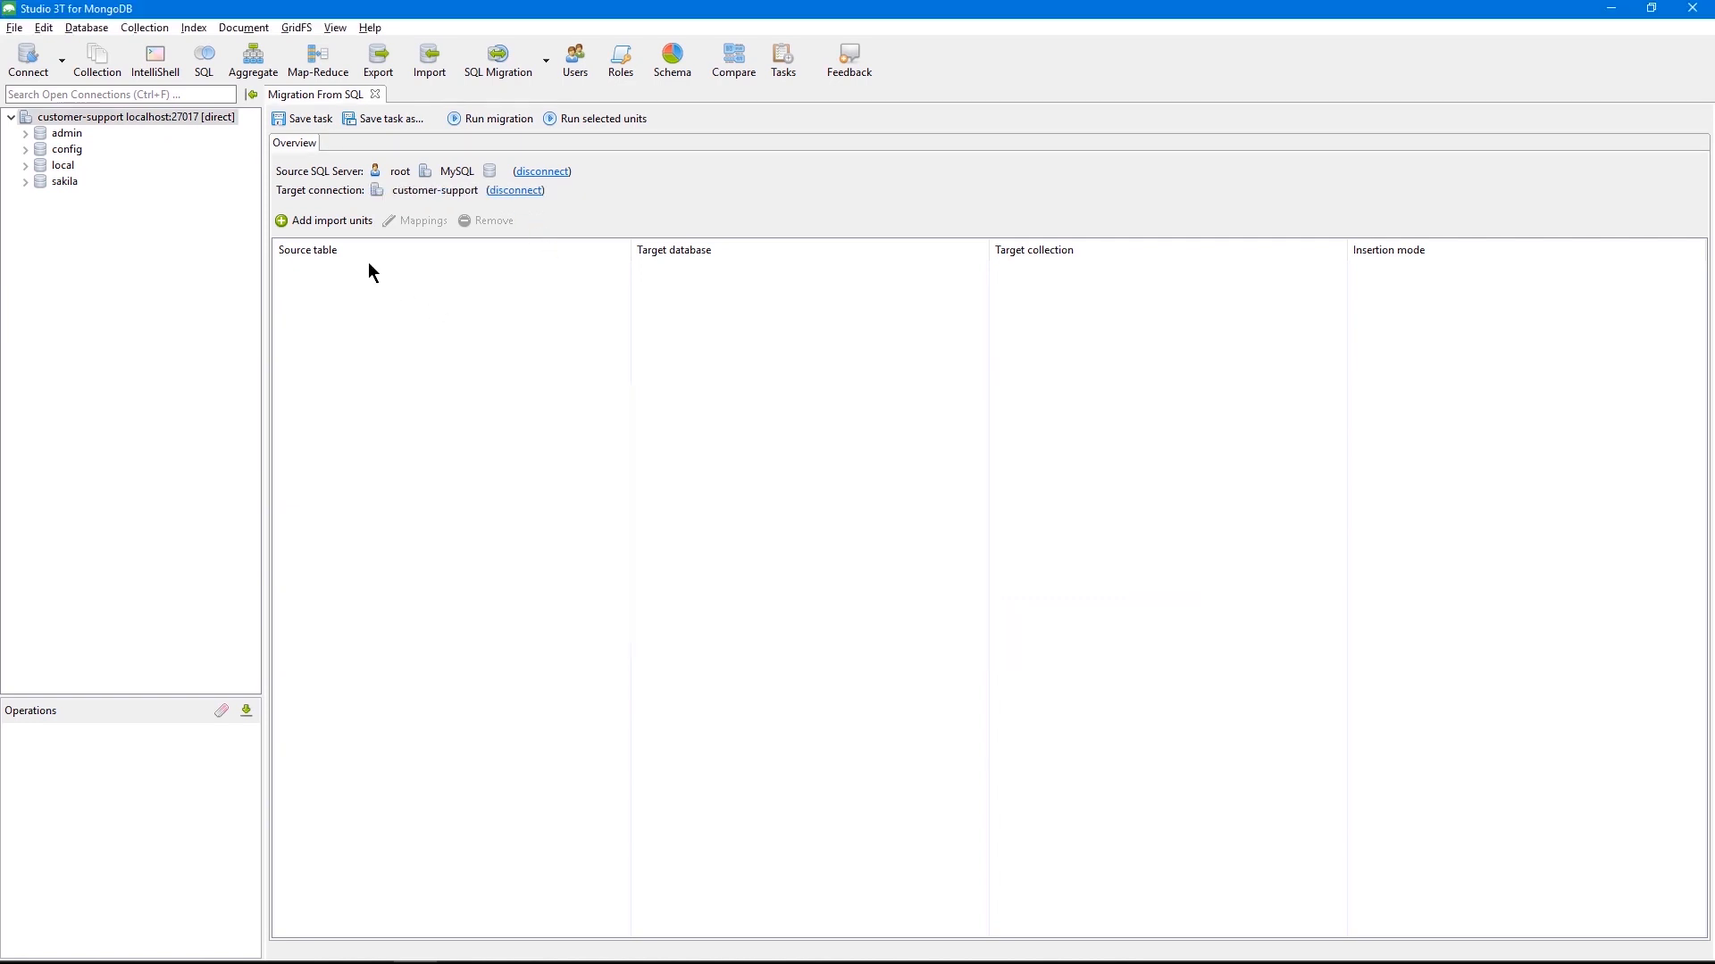
# Add the customers table from the customers database as an import unit and open its mappings
pyautogui.click(330, 221)
pyautogui.click(690, 378)
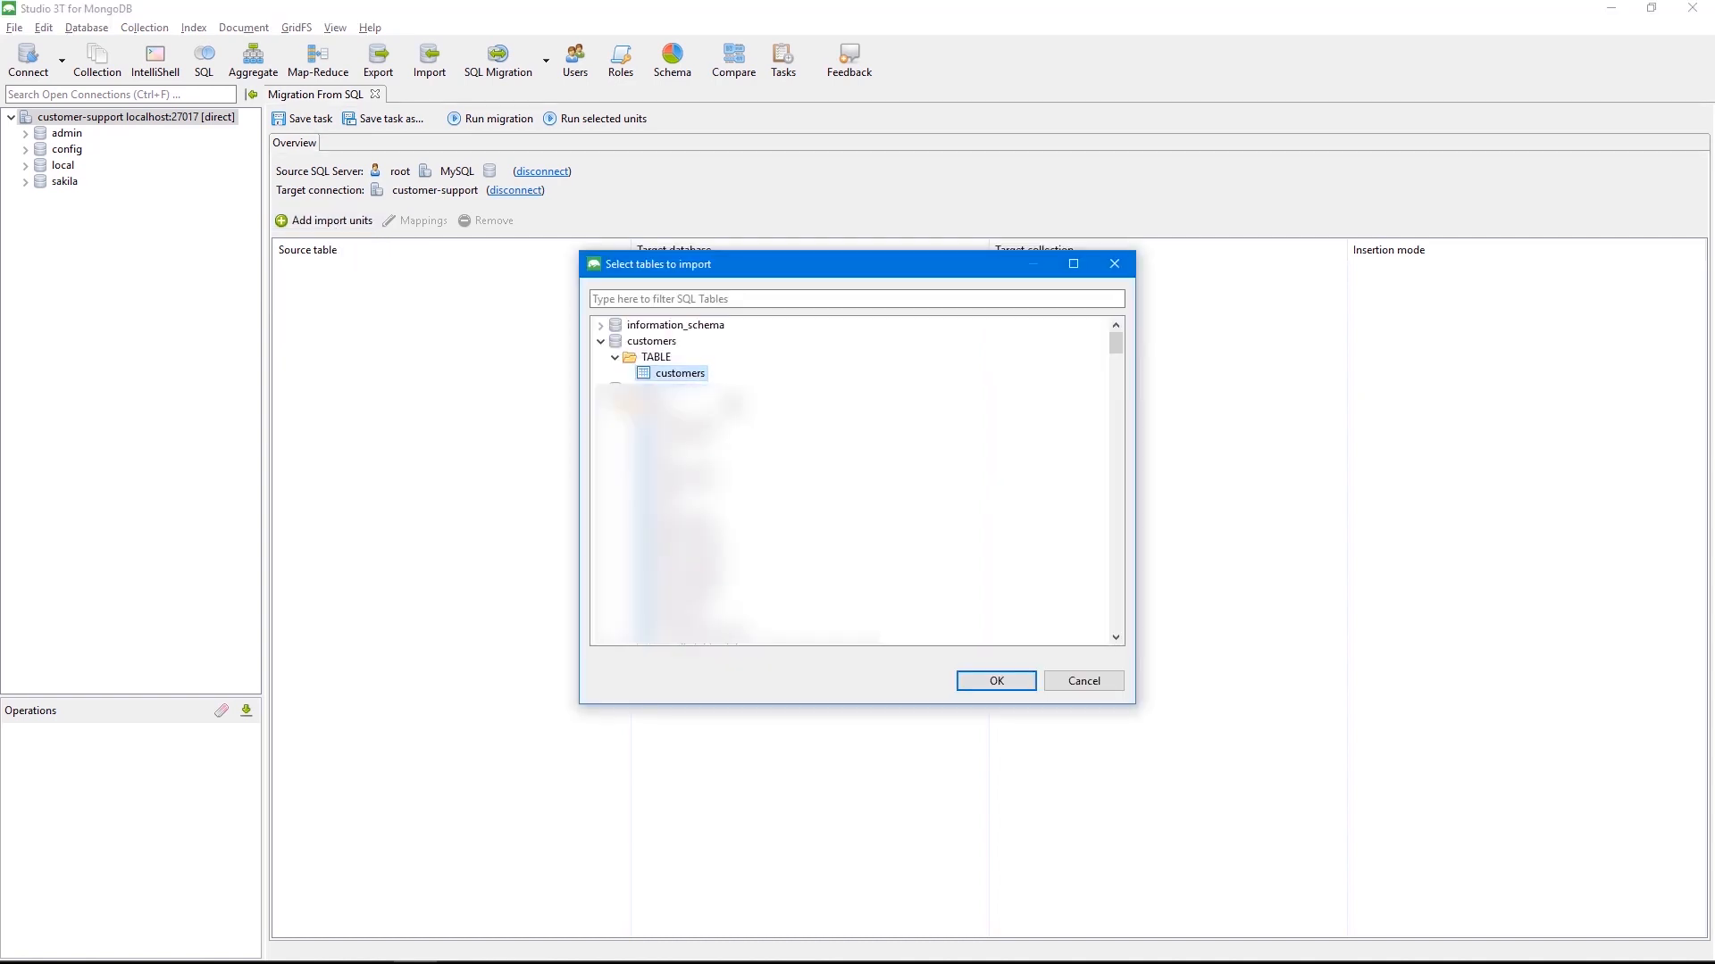
pyautogui.click(965, 681)
pyautogui.click(415, 271)
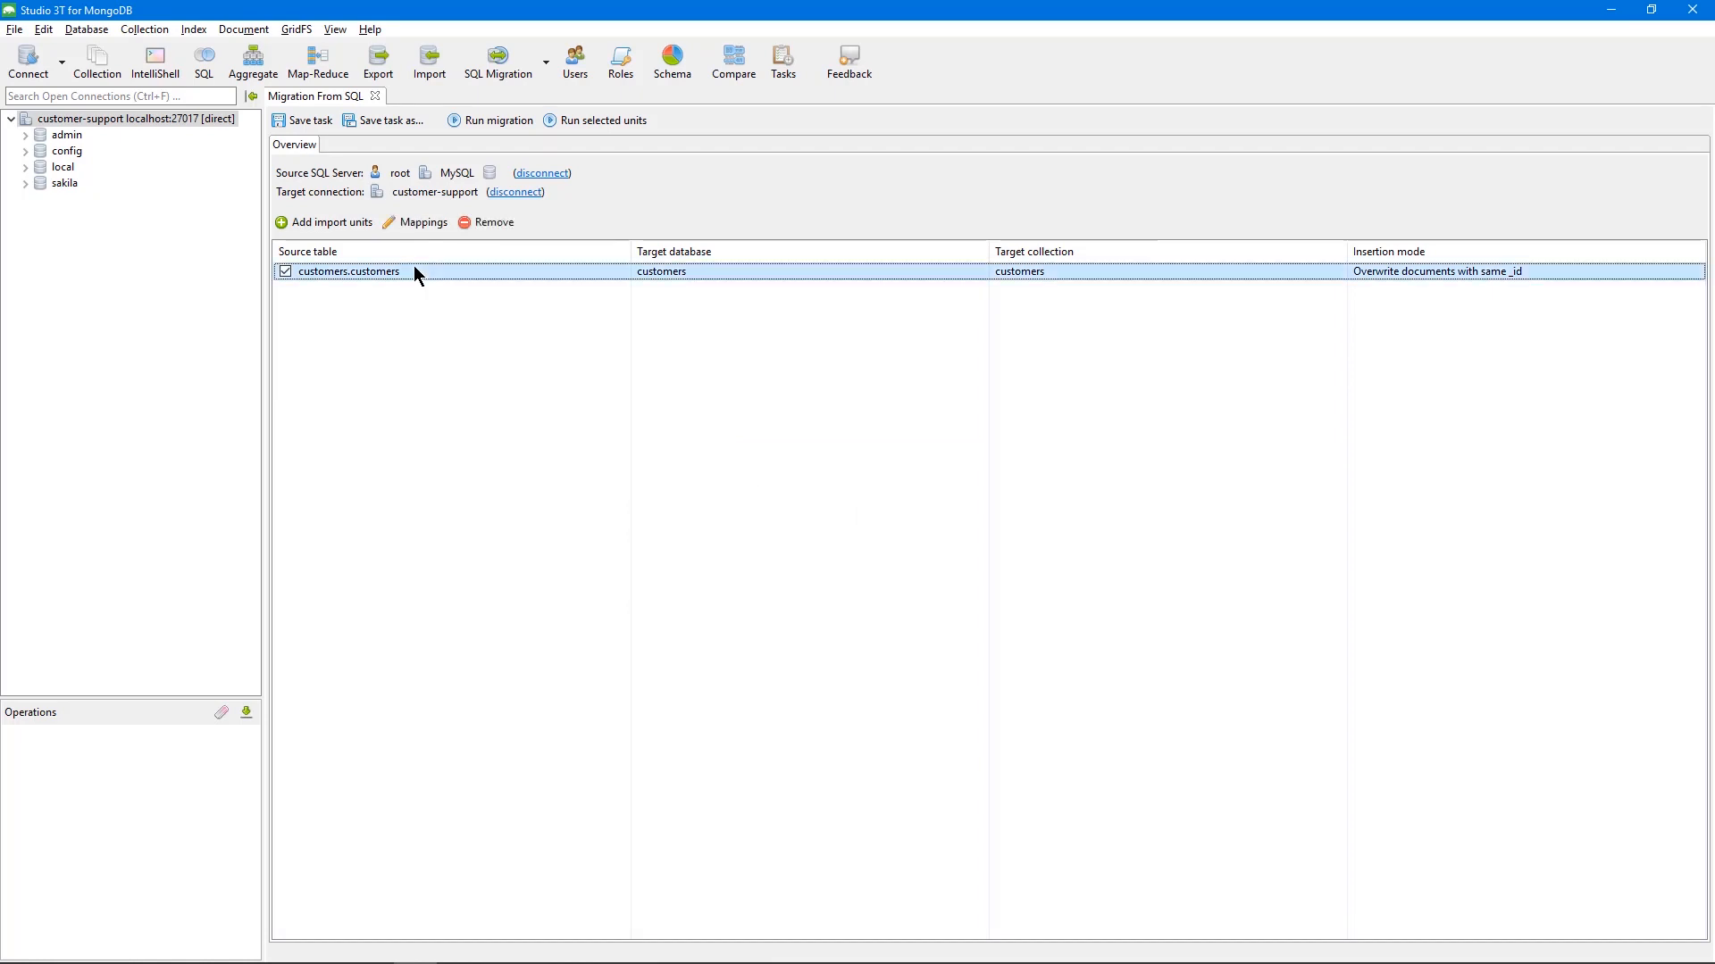
pyautogui.click(416, 222)
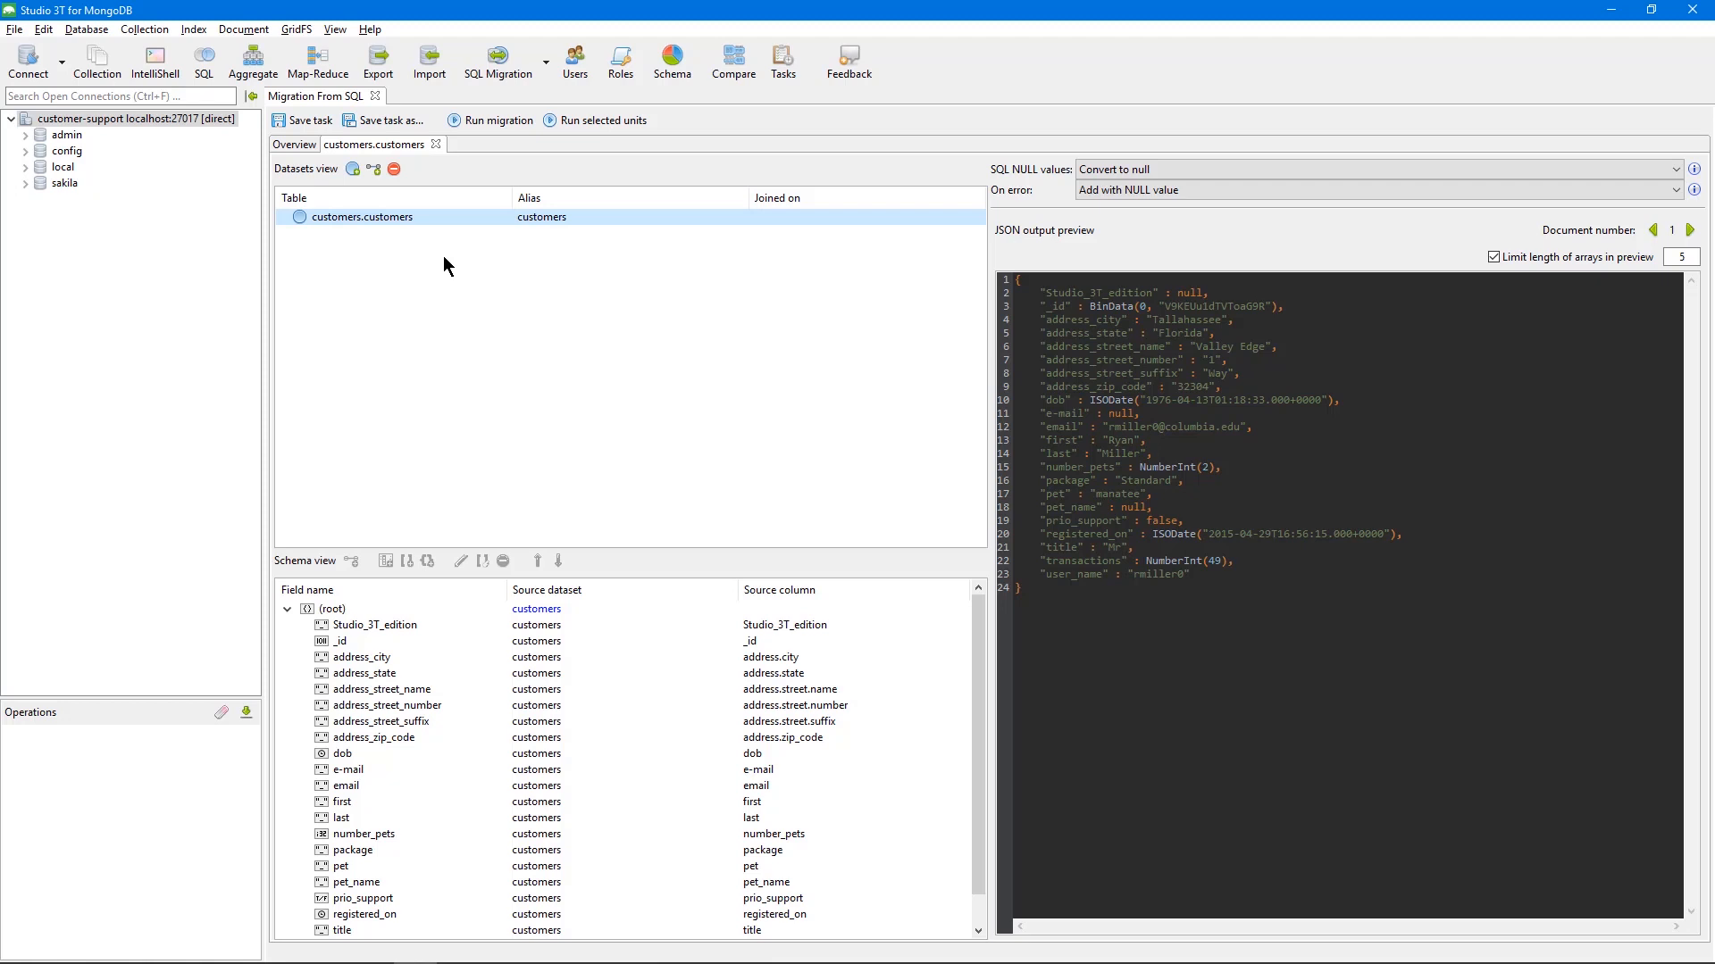
pyautogui.click(444, 256)
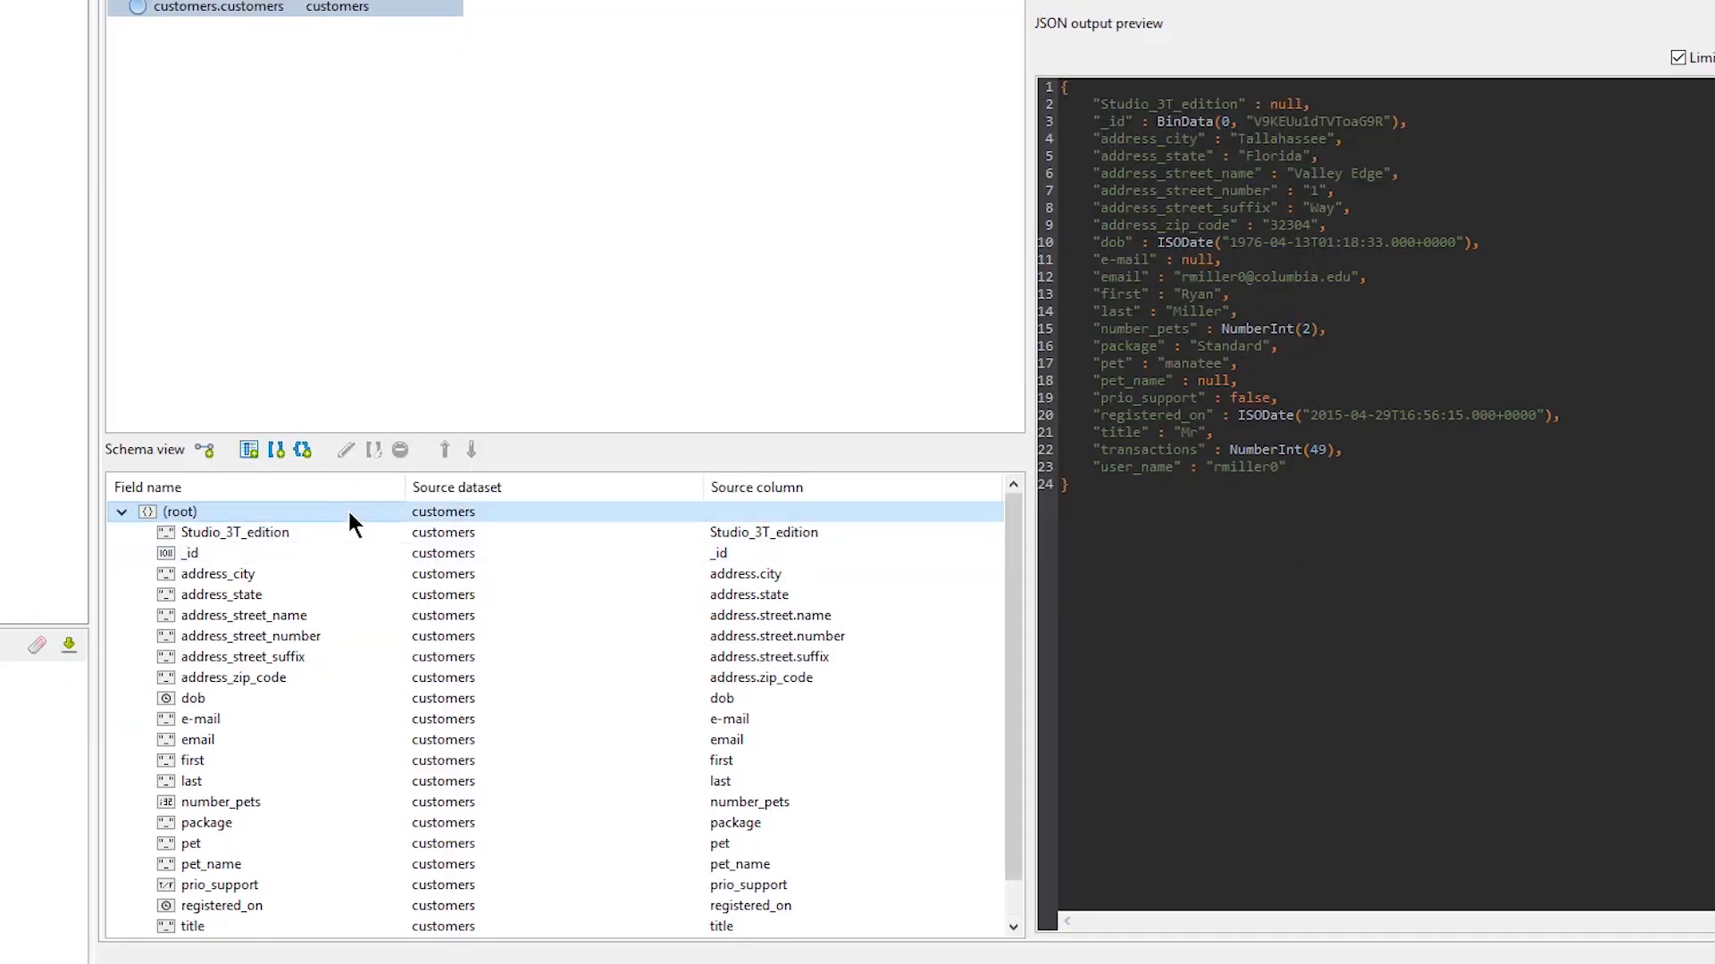
# Start a one-to-one relationship on the root with world.city as the child table
pyautogui.rightClick(349, 515)
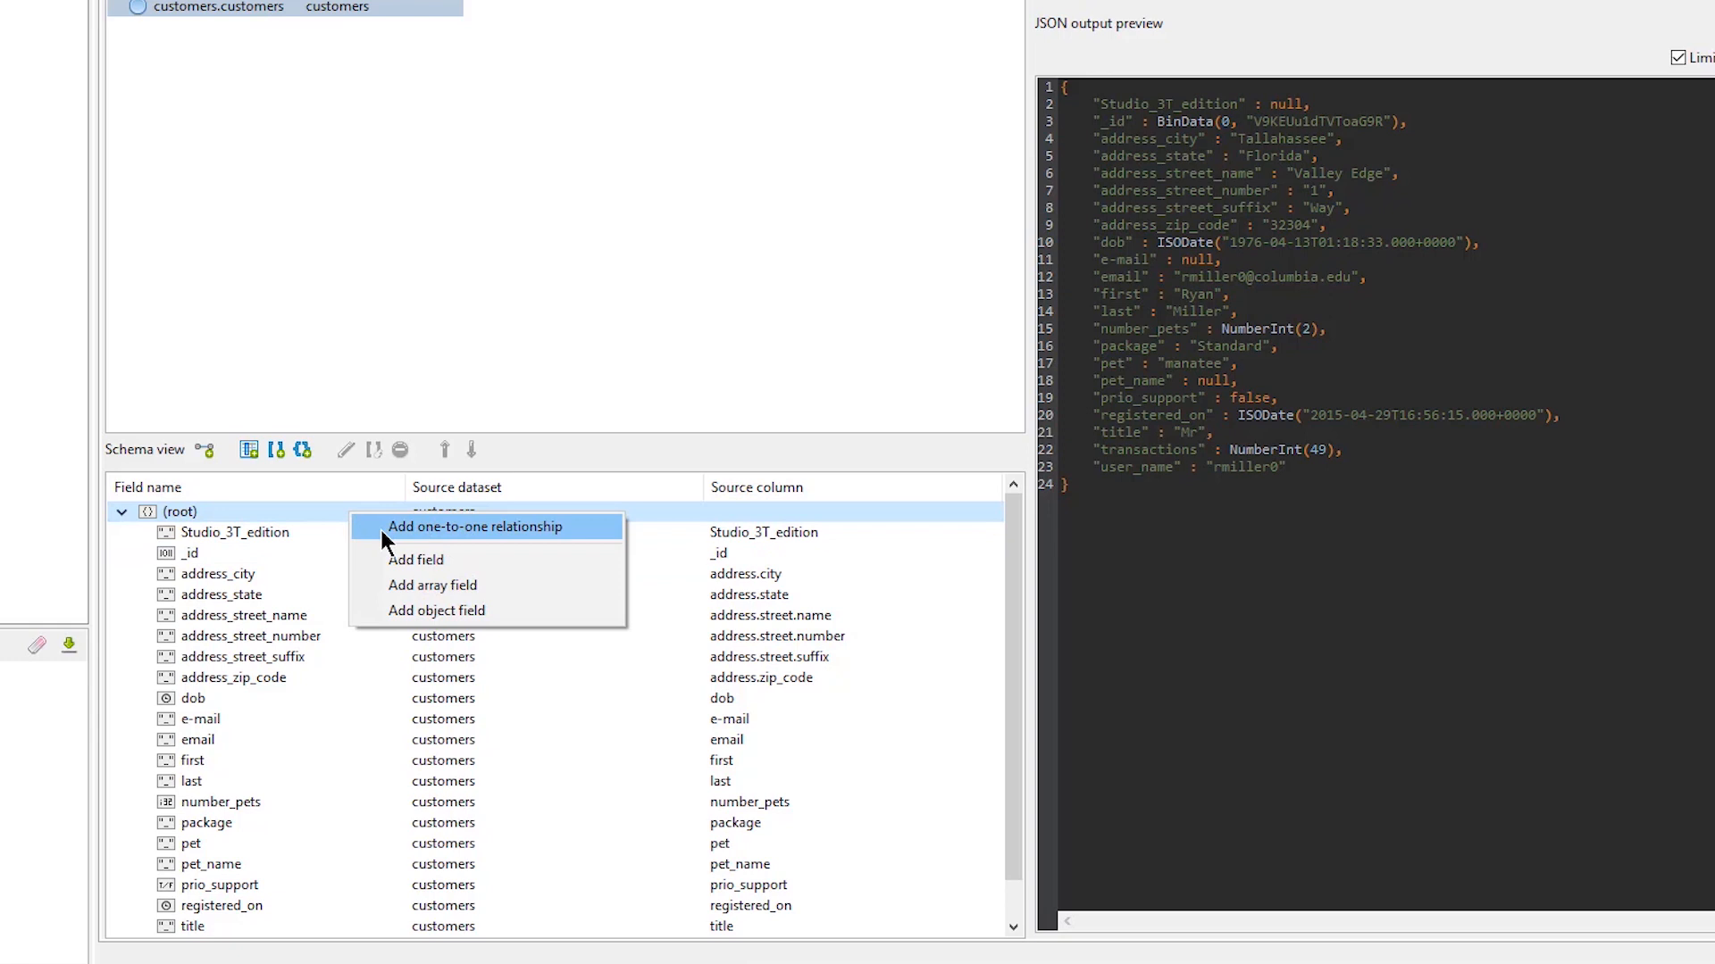
pyautogui.click(380, 529)
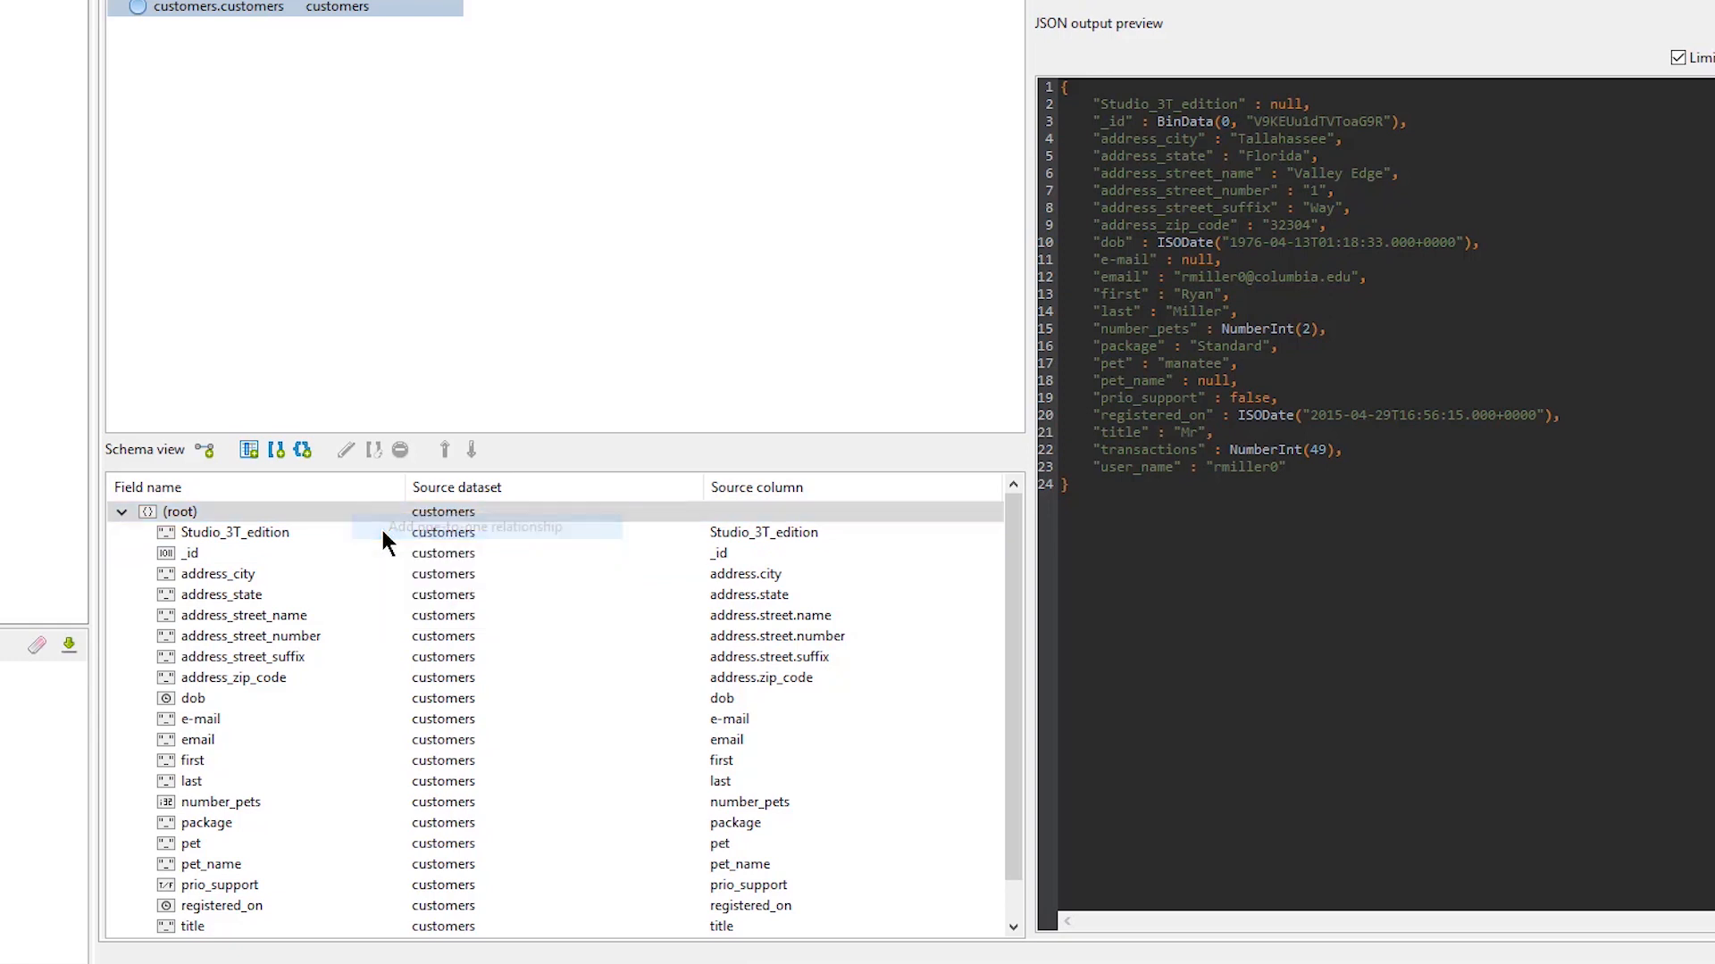
pyautogui.click(995, 242)
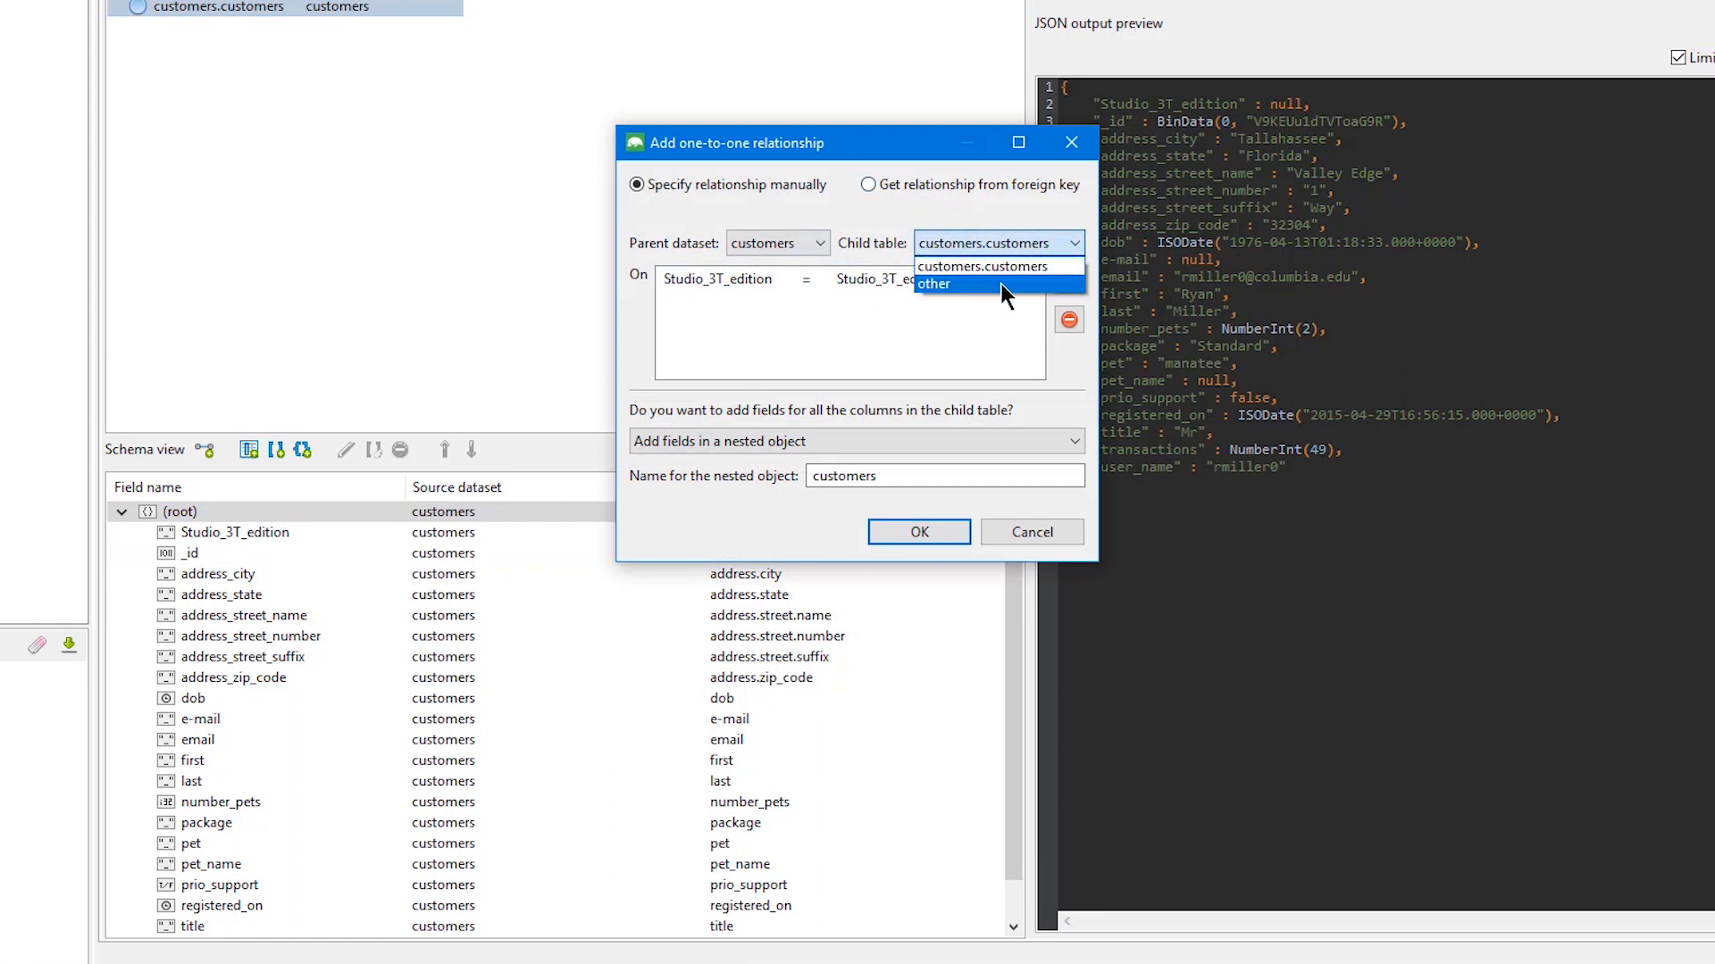
pyautogui.click(1000, 283)
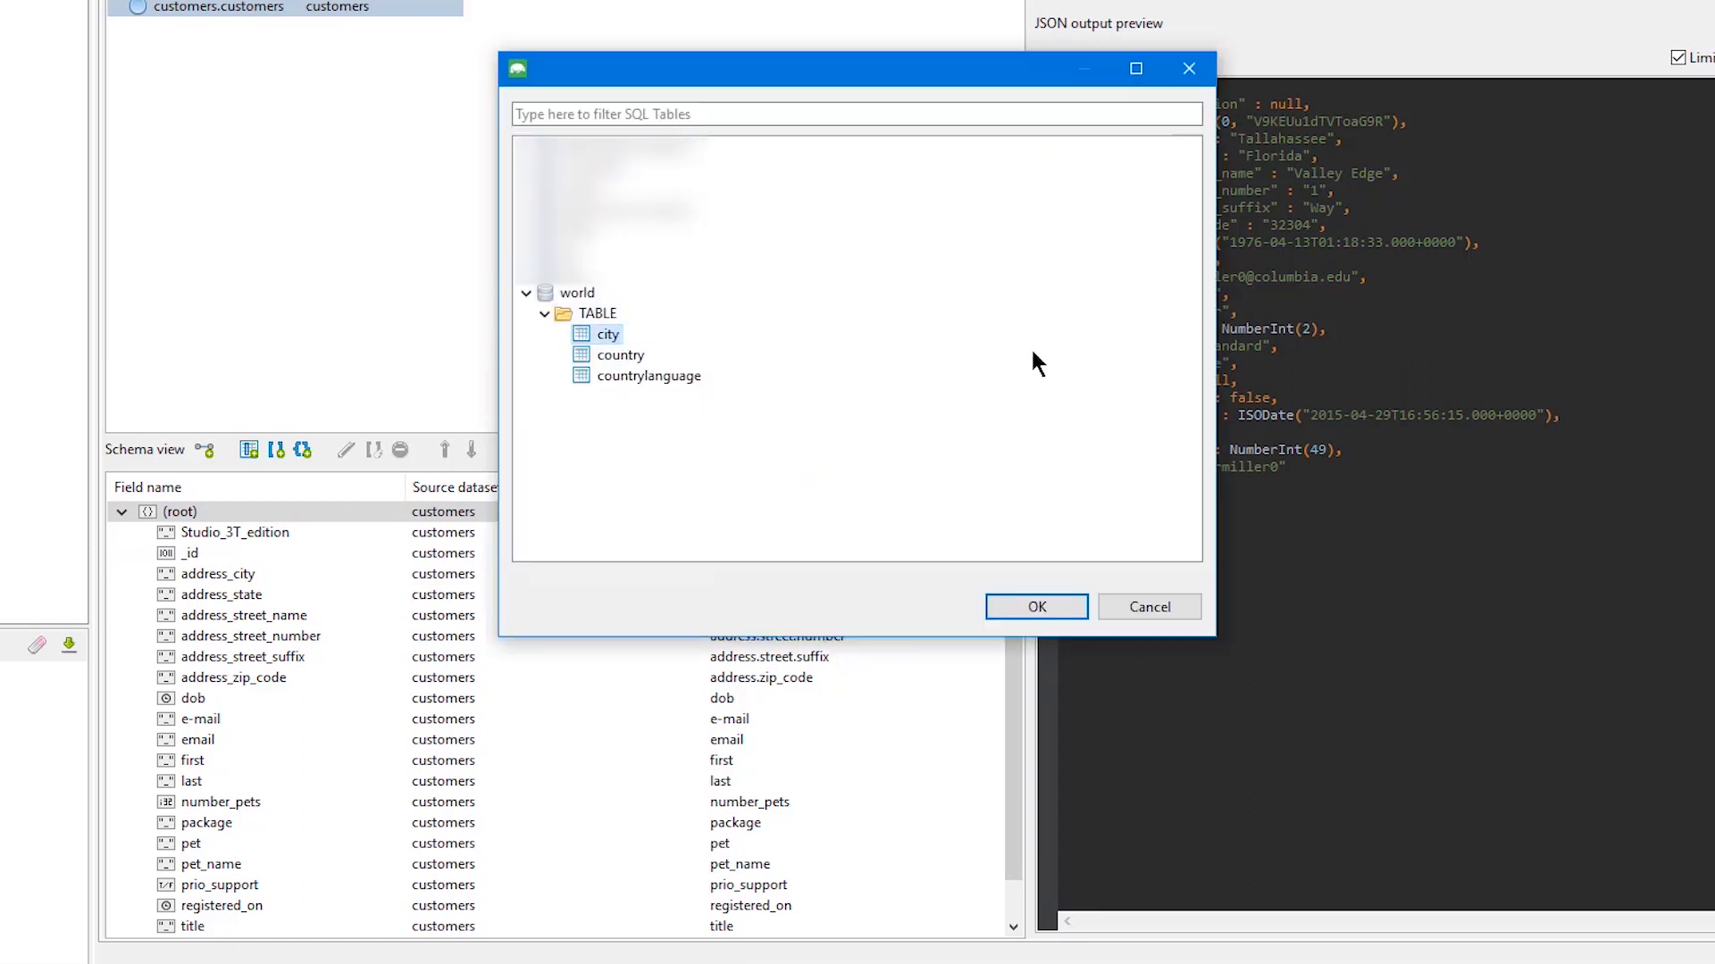
pyautogui.click(1059, 602)
# Join address.city to the city table's Name and add the relationship's fields in a nested object named location
pyautogui.click(723, 278)
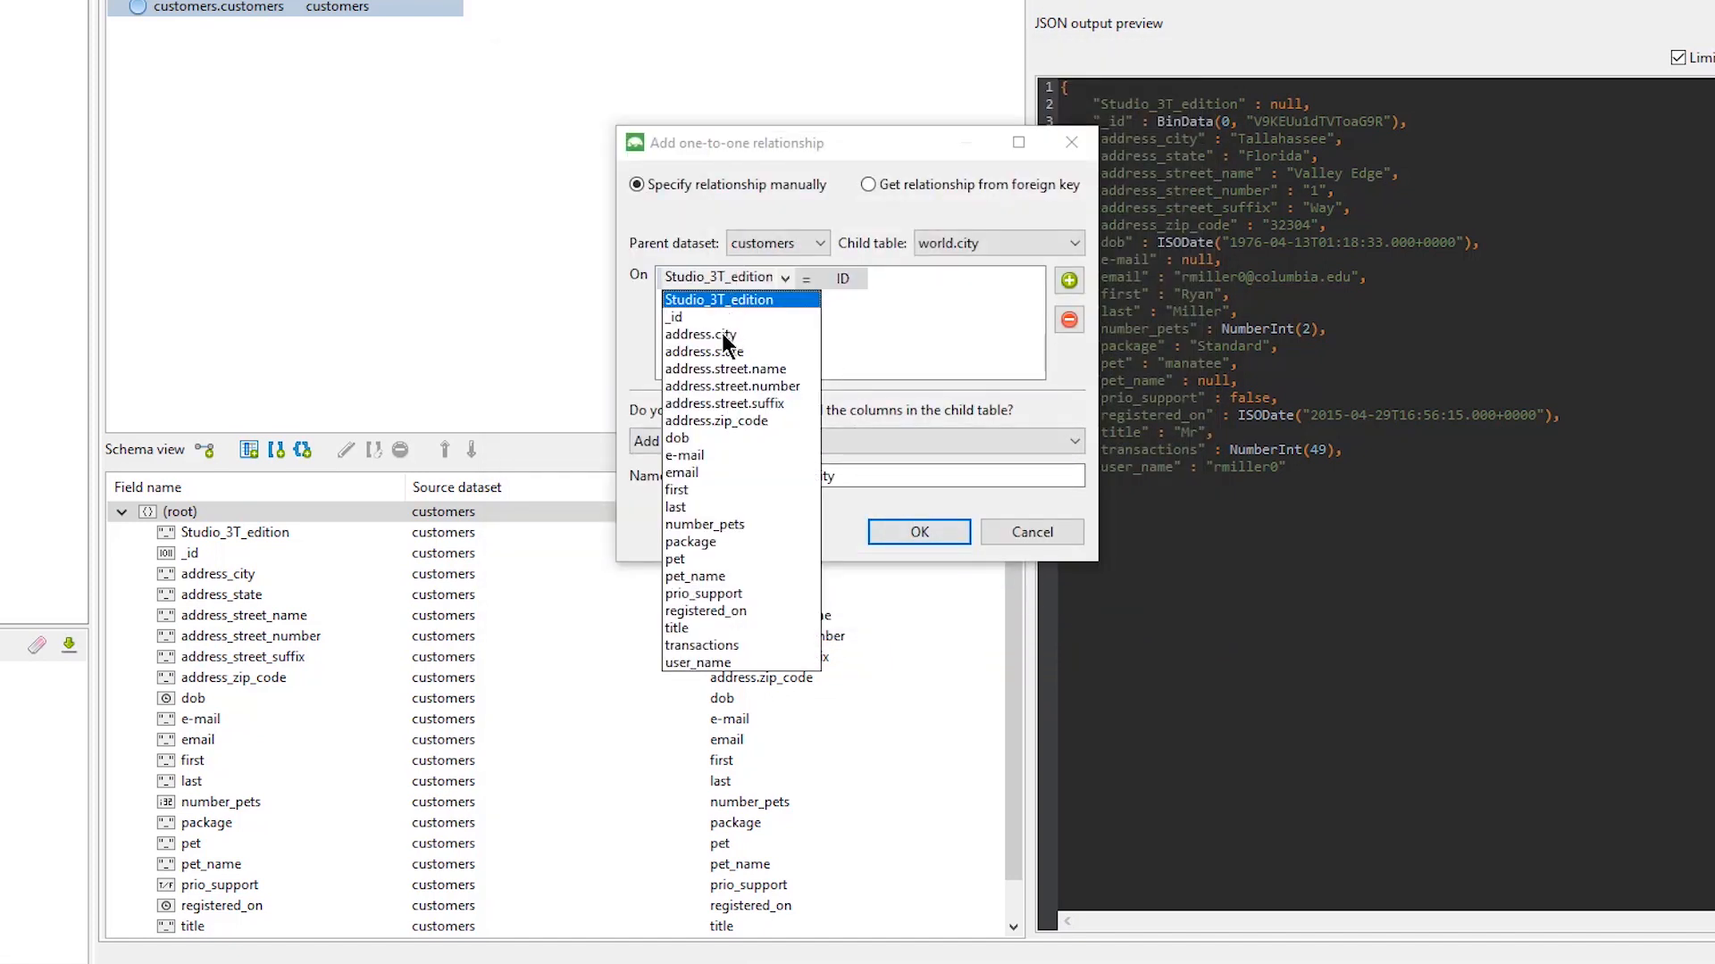
pyautogui.click(722, 334)
pyautogui.click(800, 279)
pyautogui.click(817, 316)
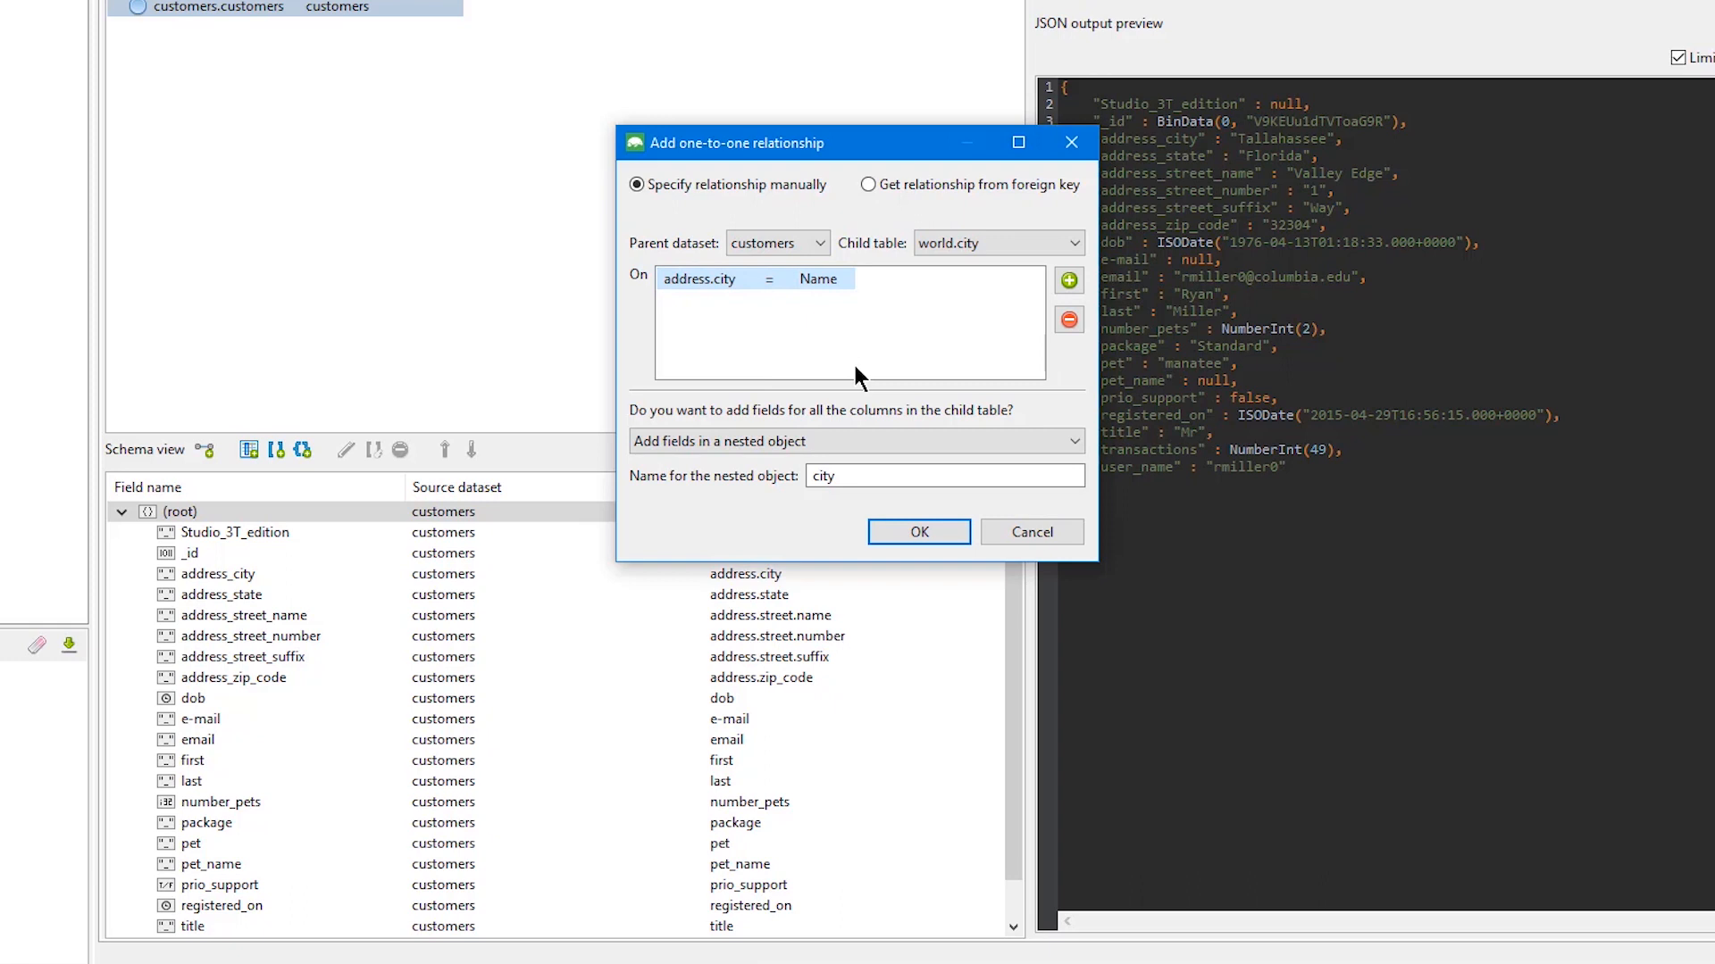
pyautogui.doubleClick(890, 473)
pyautogui.write('location')
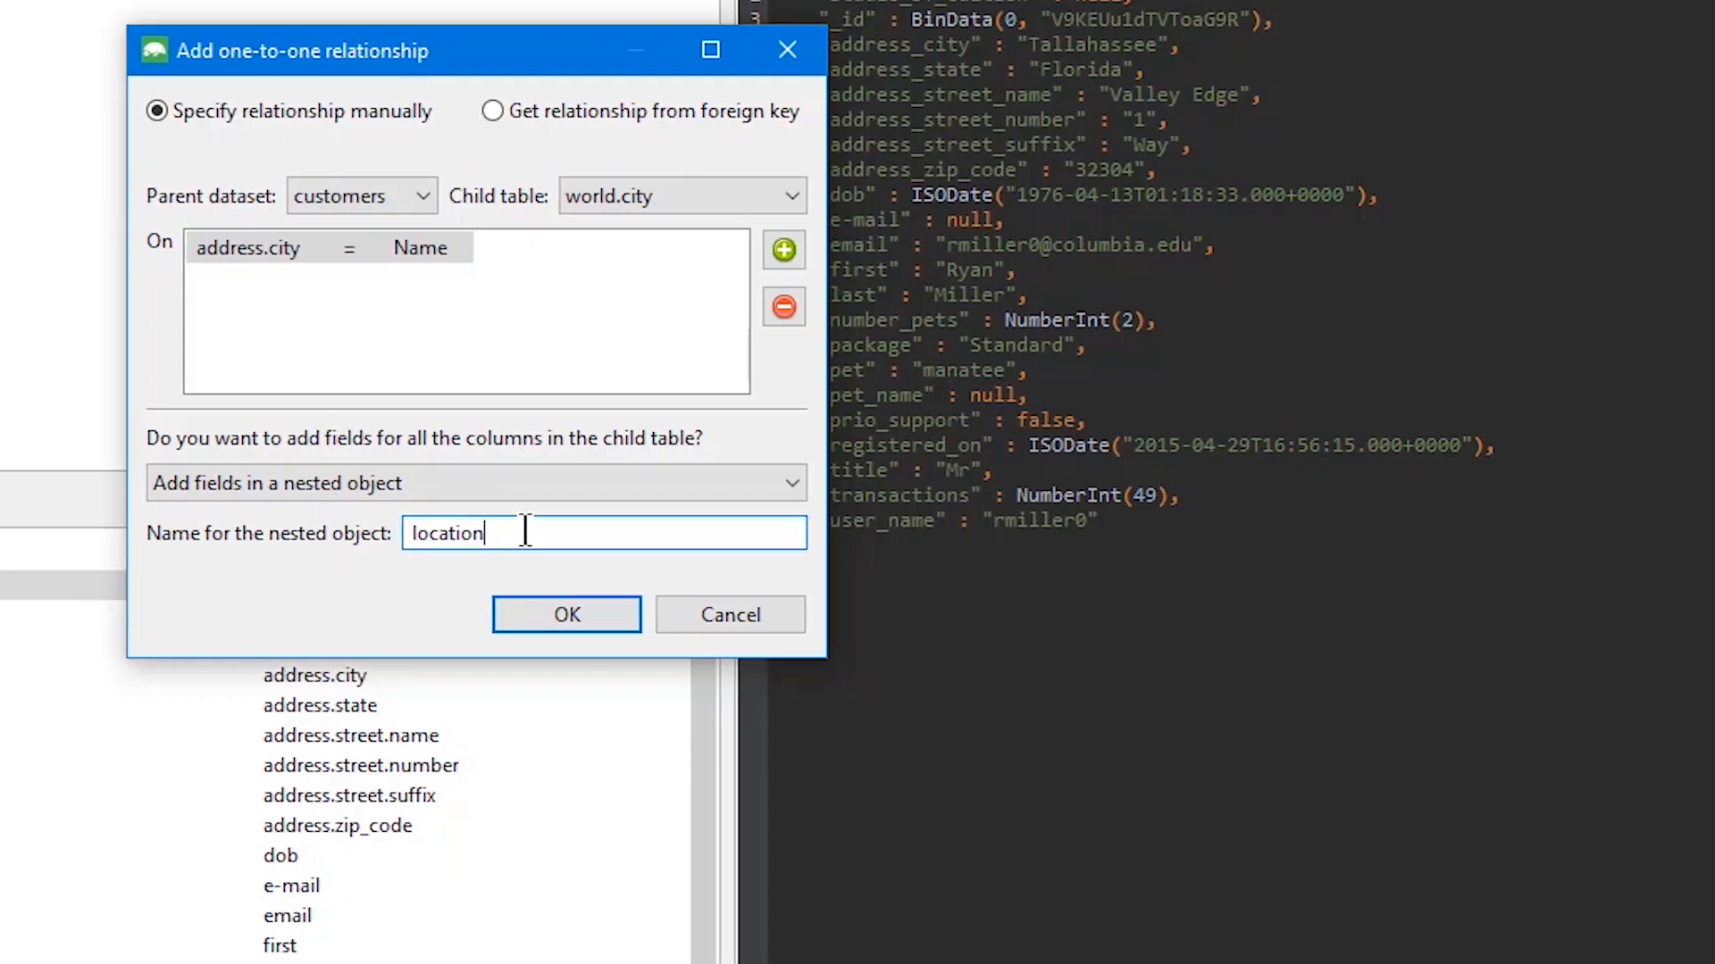
pyautogui.click(900, 534)
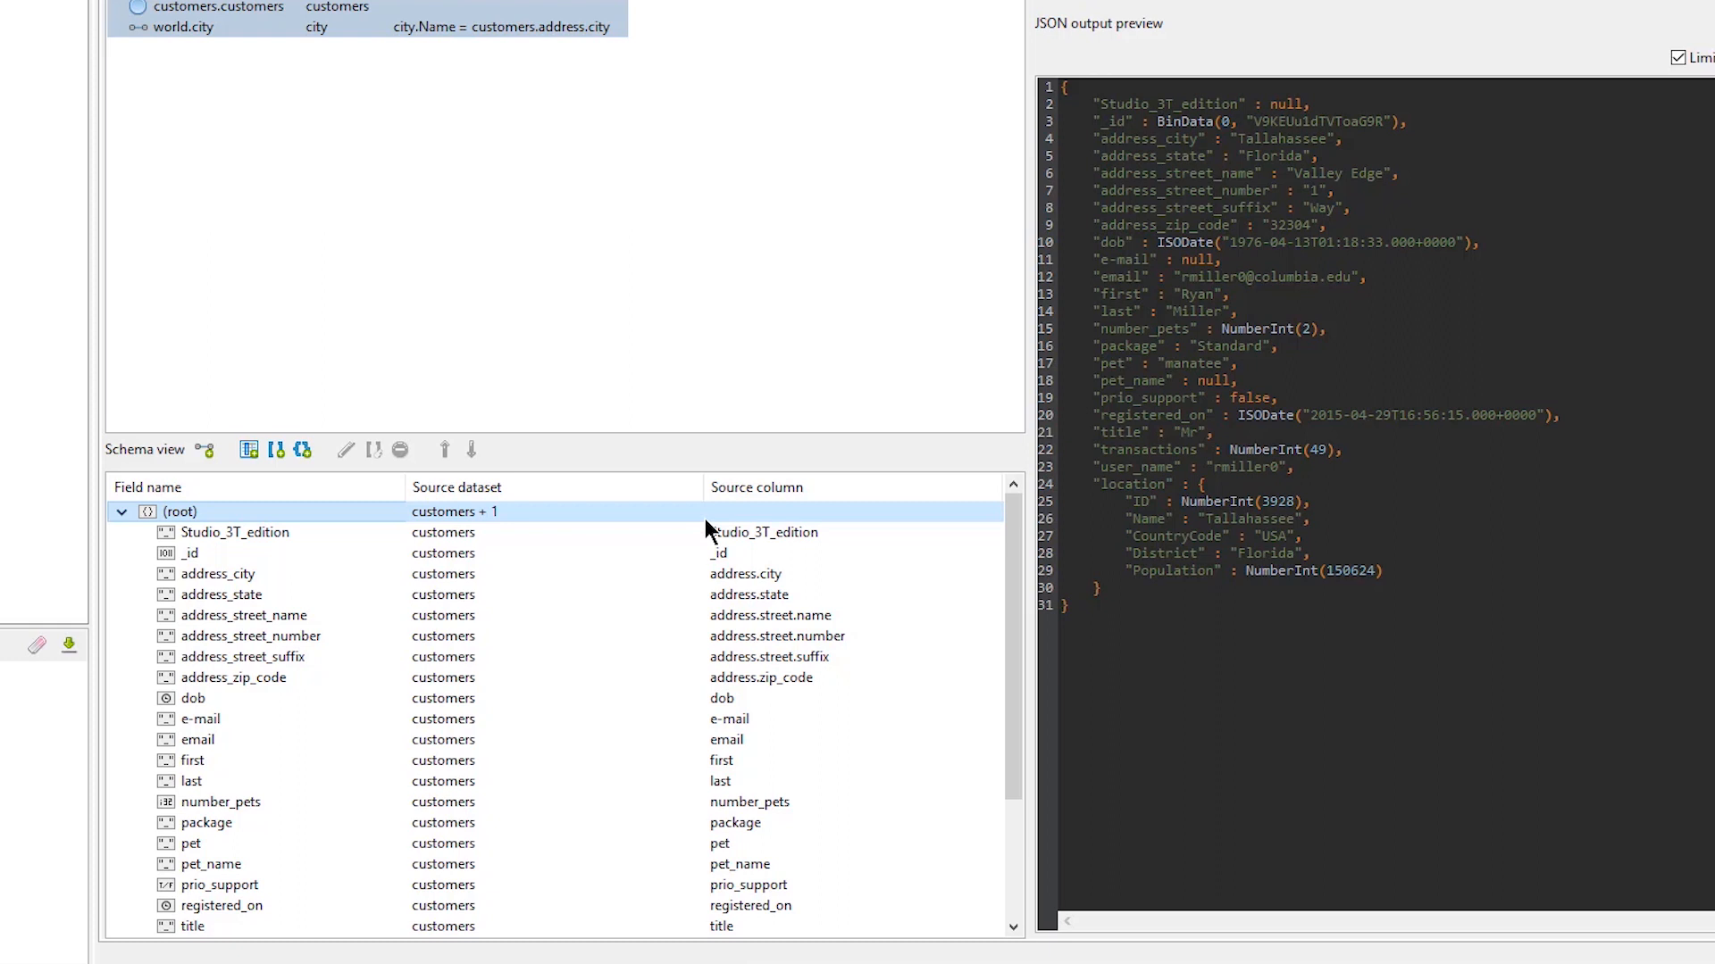
# Add a manually specified one-to-one relationship from city to world.country, joining CountryCode to Code, with fields in a nested country object
pyautogui.rightClick(616, 509)
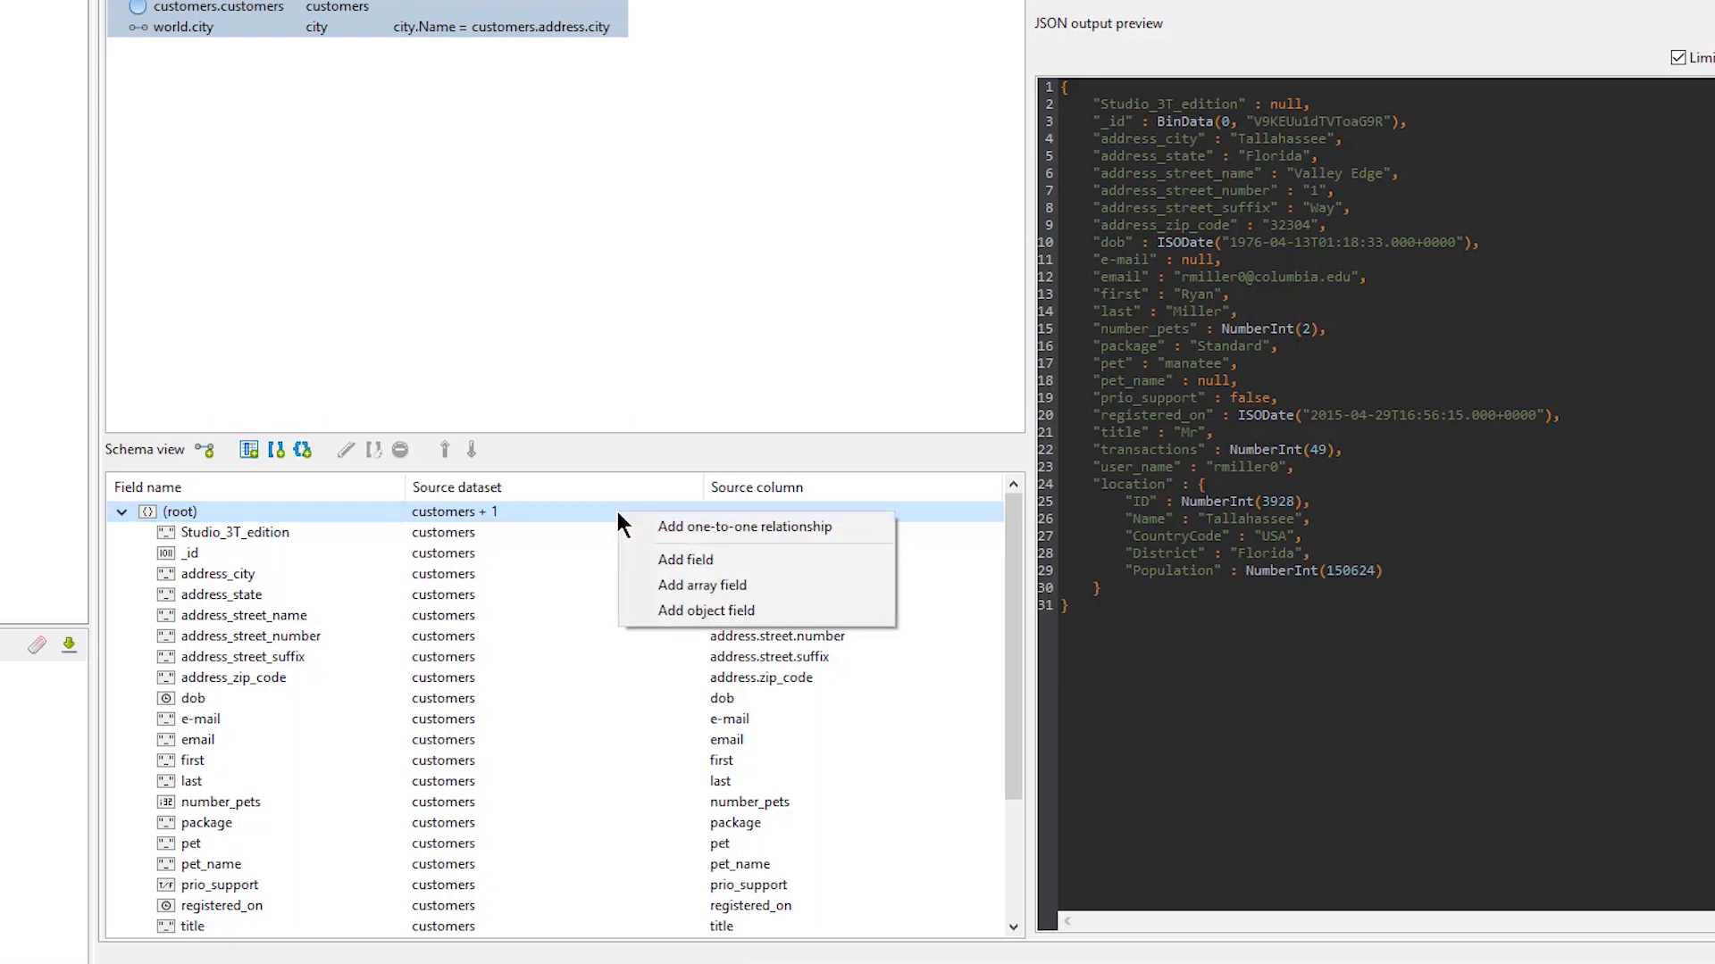
pyautogui.click(661, 527)
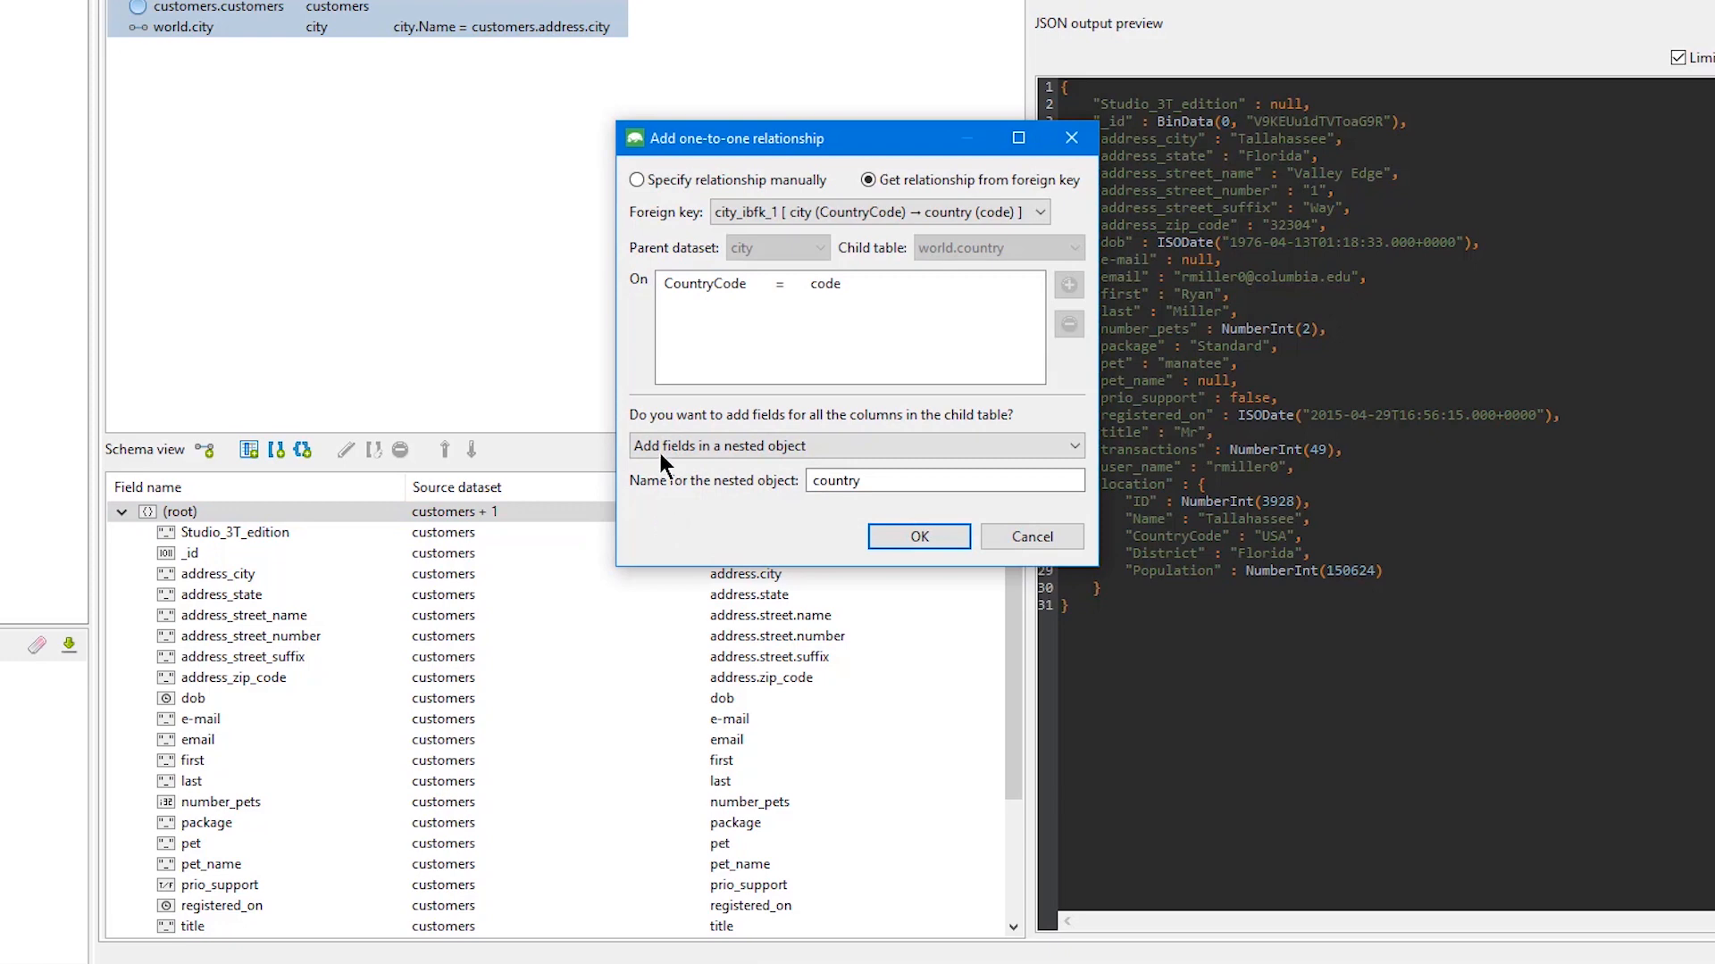
pyautogui.click(670, 178)
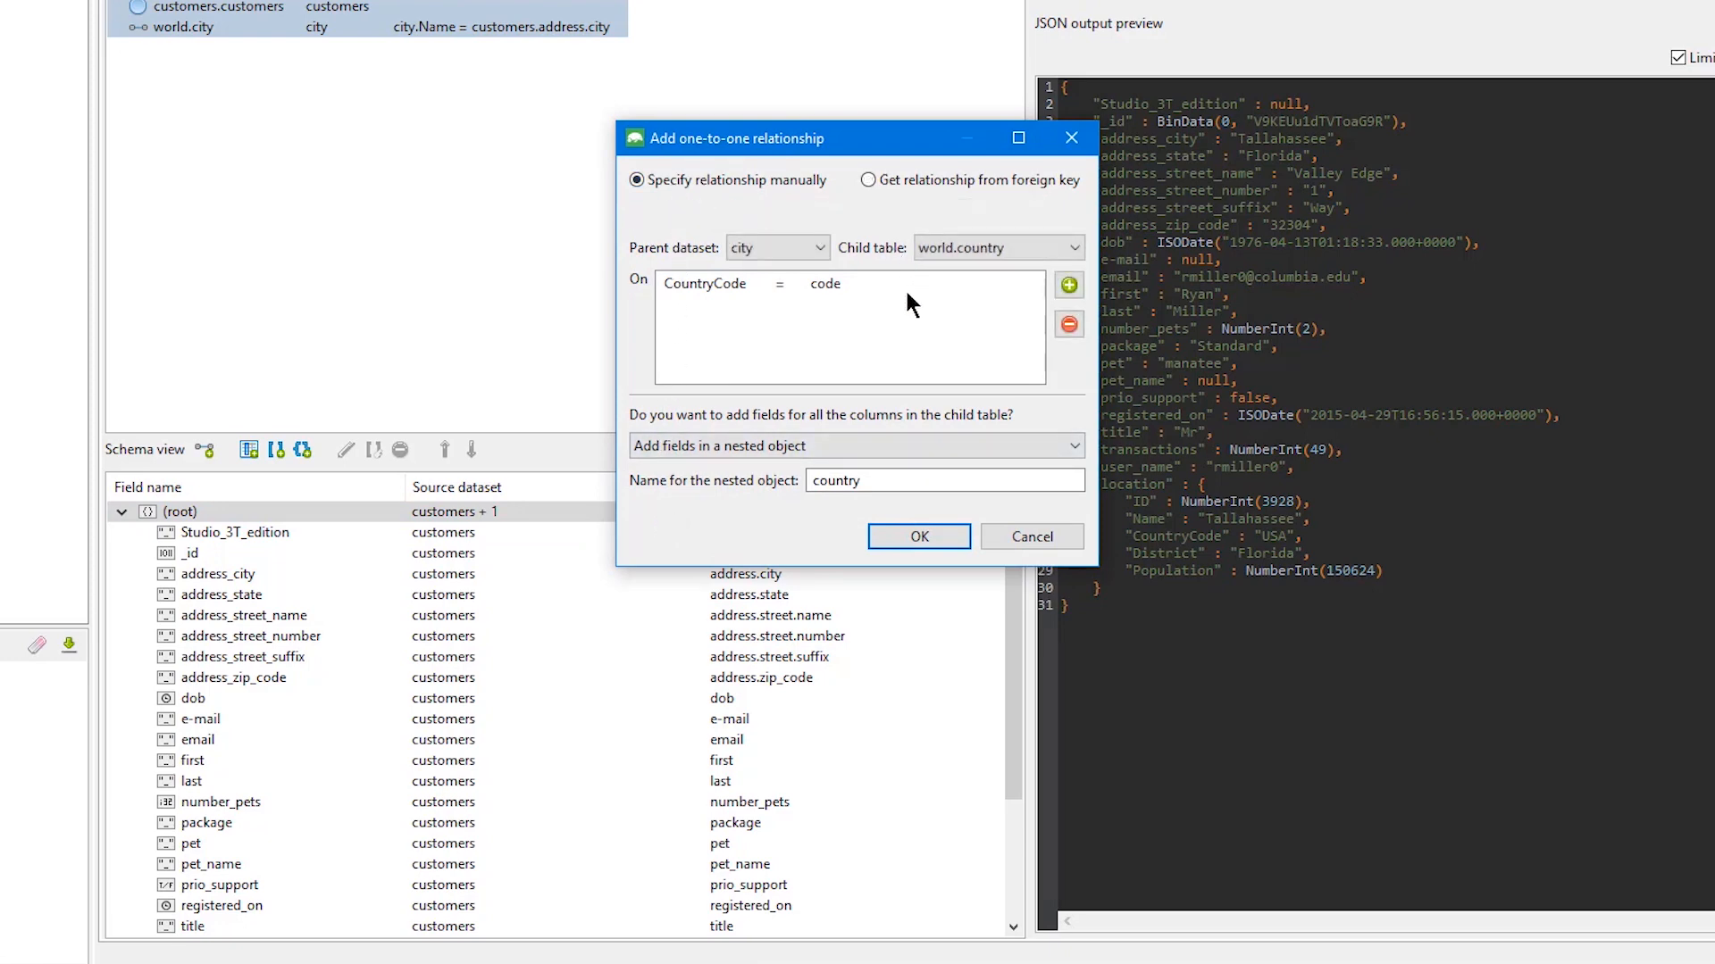
pyautogui.click(825, 284)
pyautogui.click(826, 284)
pyautogui.click(831, 306)
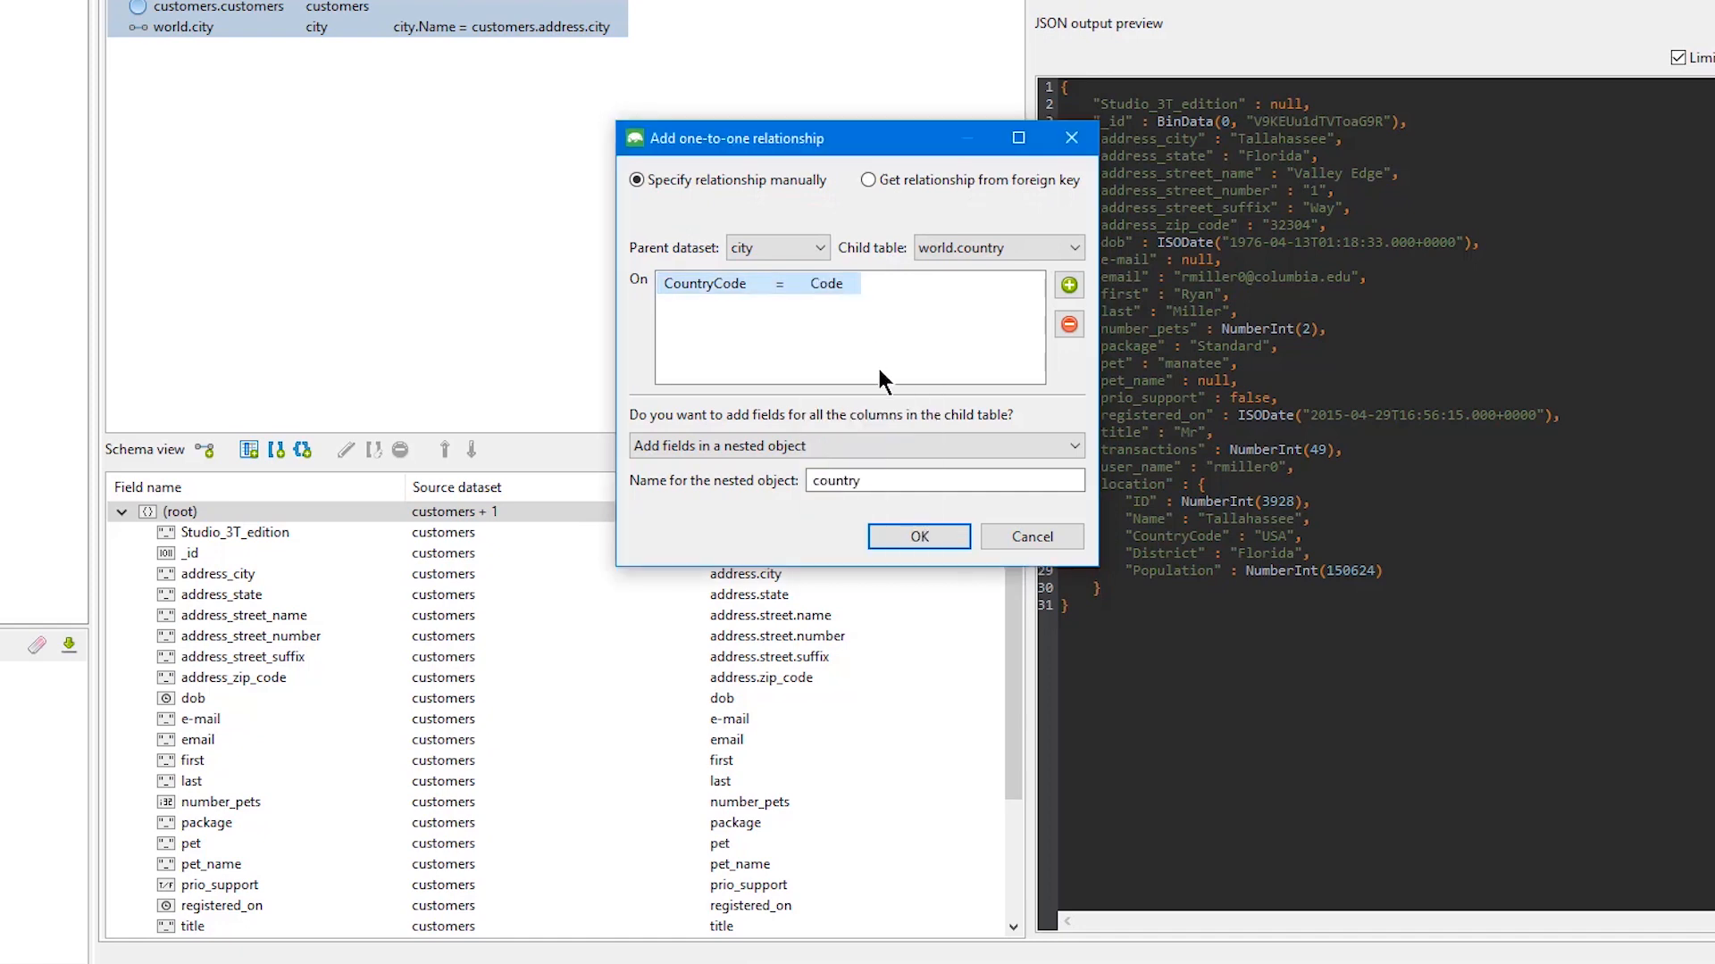
pyautogui.click(907, 534)
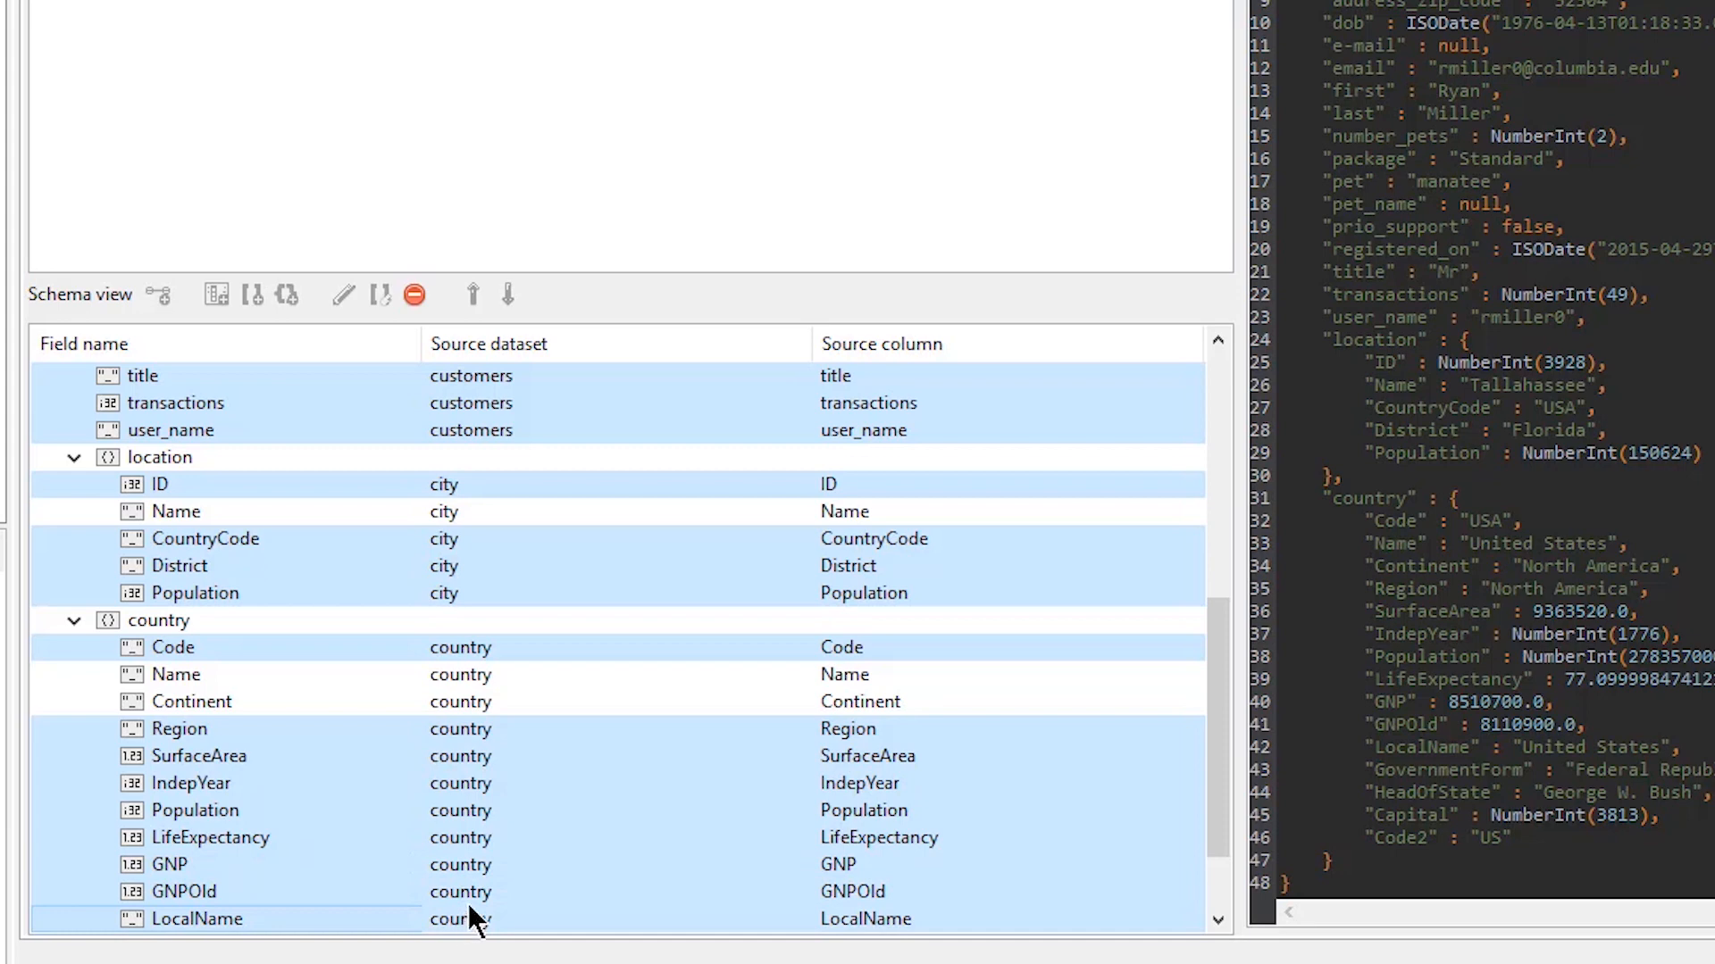
# Remove all schema fields except _id, email, first, last, the city Name, and the country Name and Continent
pyautogui.scroll(-2, 467, 902)
pyautogui.keyDown('ctrl'); pyautogui.click(477, 840); pyautogui.keyUp('ctrl')
pyautogui.moveTo(478, 858); pyautogui.dragTo(475, 906)
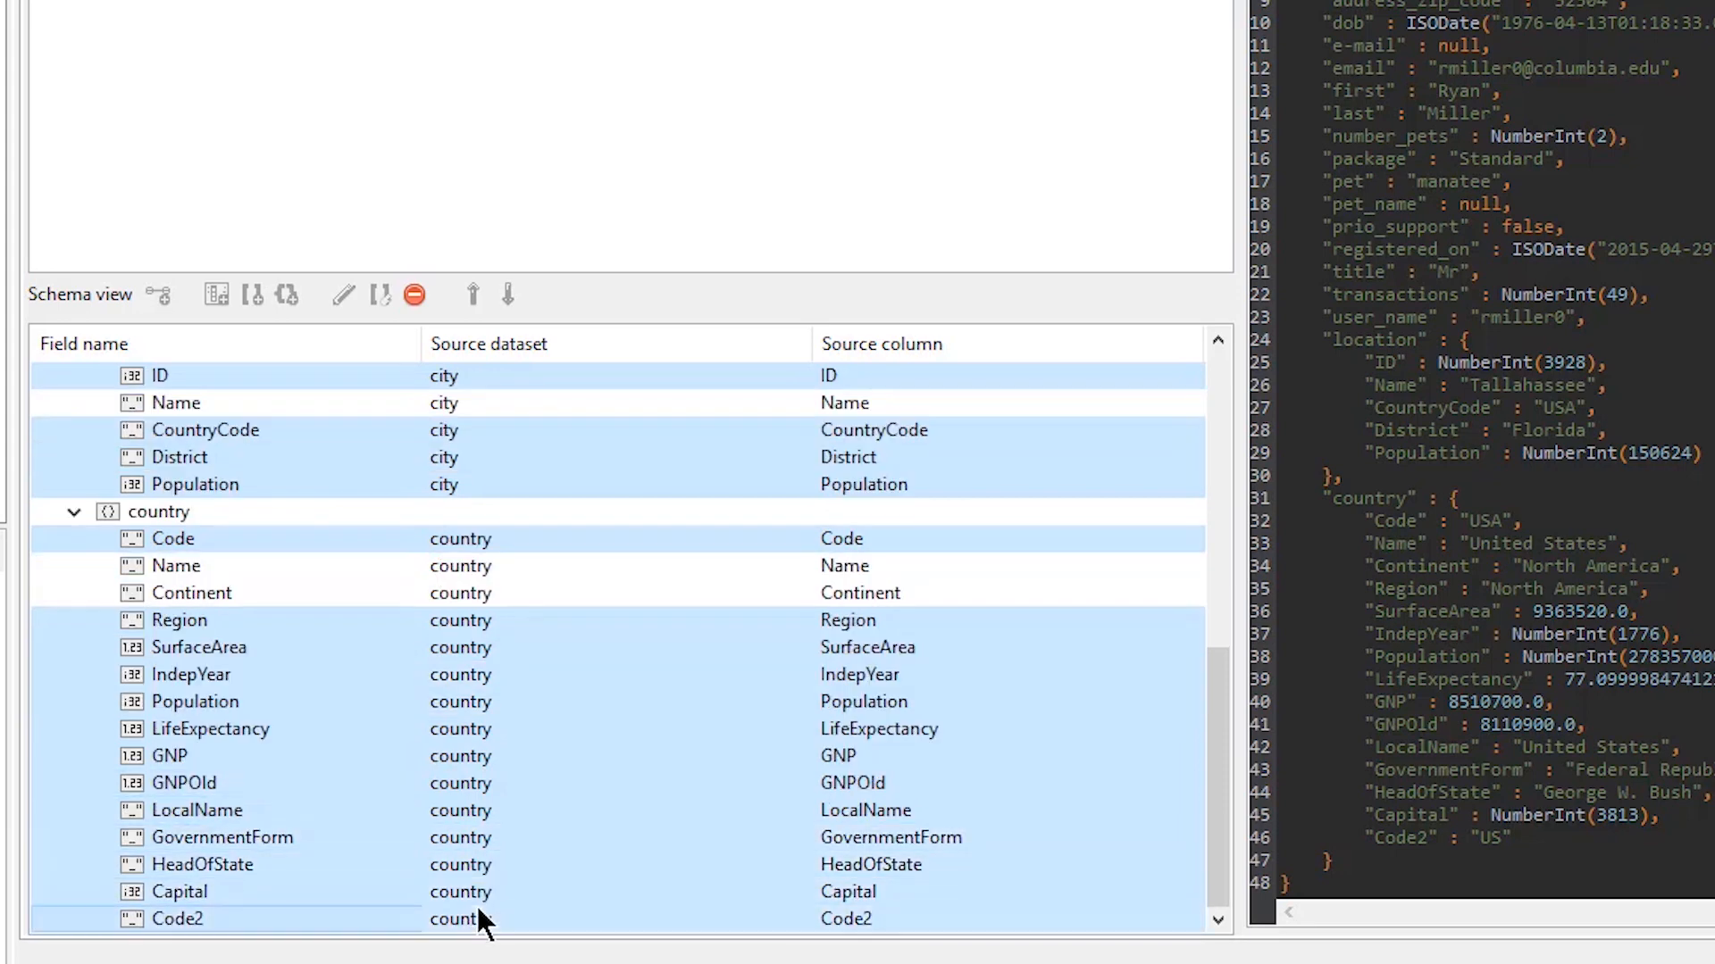
pyautogui.click(415, 296)
# Rename the Name field under location to city and the Name field under country to country
pyautogui.click(190, 538)
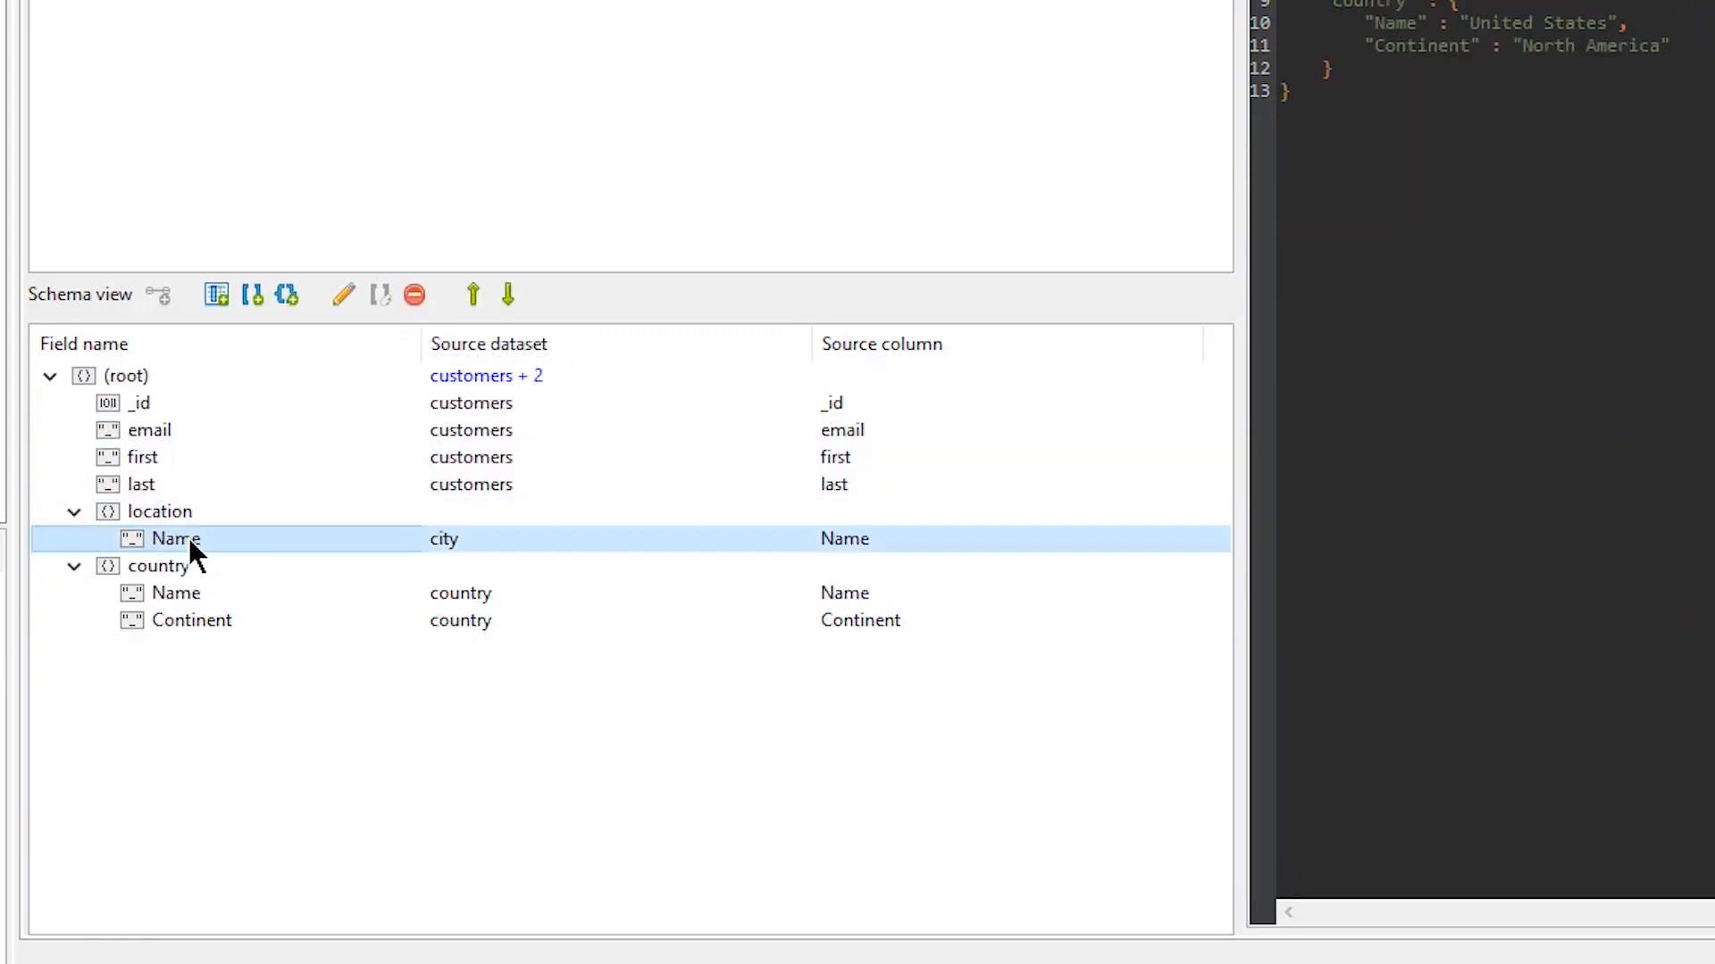
pyautogui.click(189, 538)
pyautogui.write('city')
pyautogui.press('Return')
pyautogui.doubleClick(208, 592)
pyautogui.write('country')
pyautogui.press('Return')
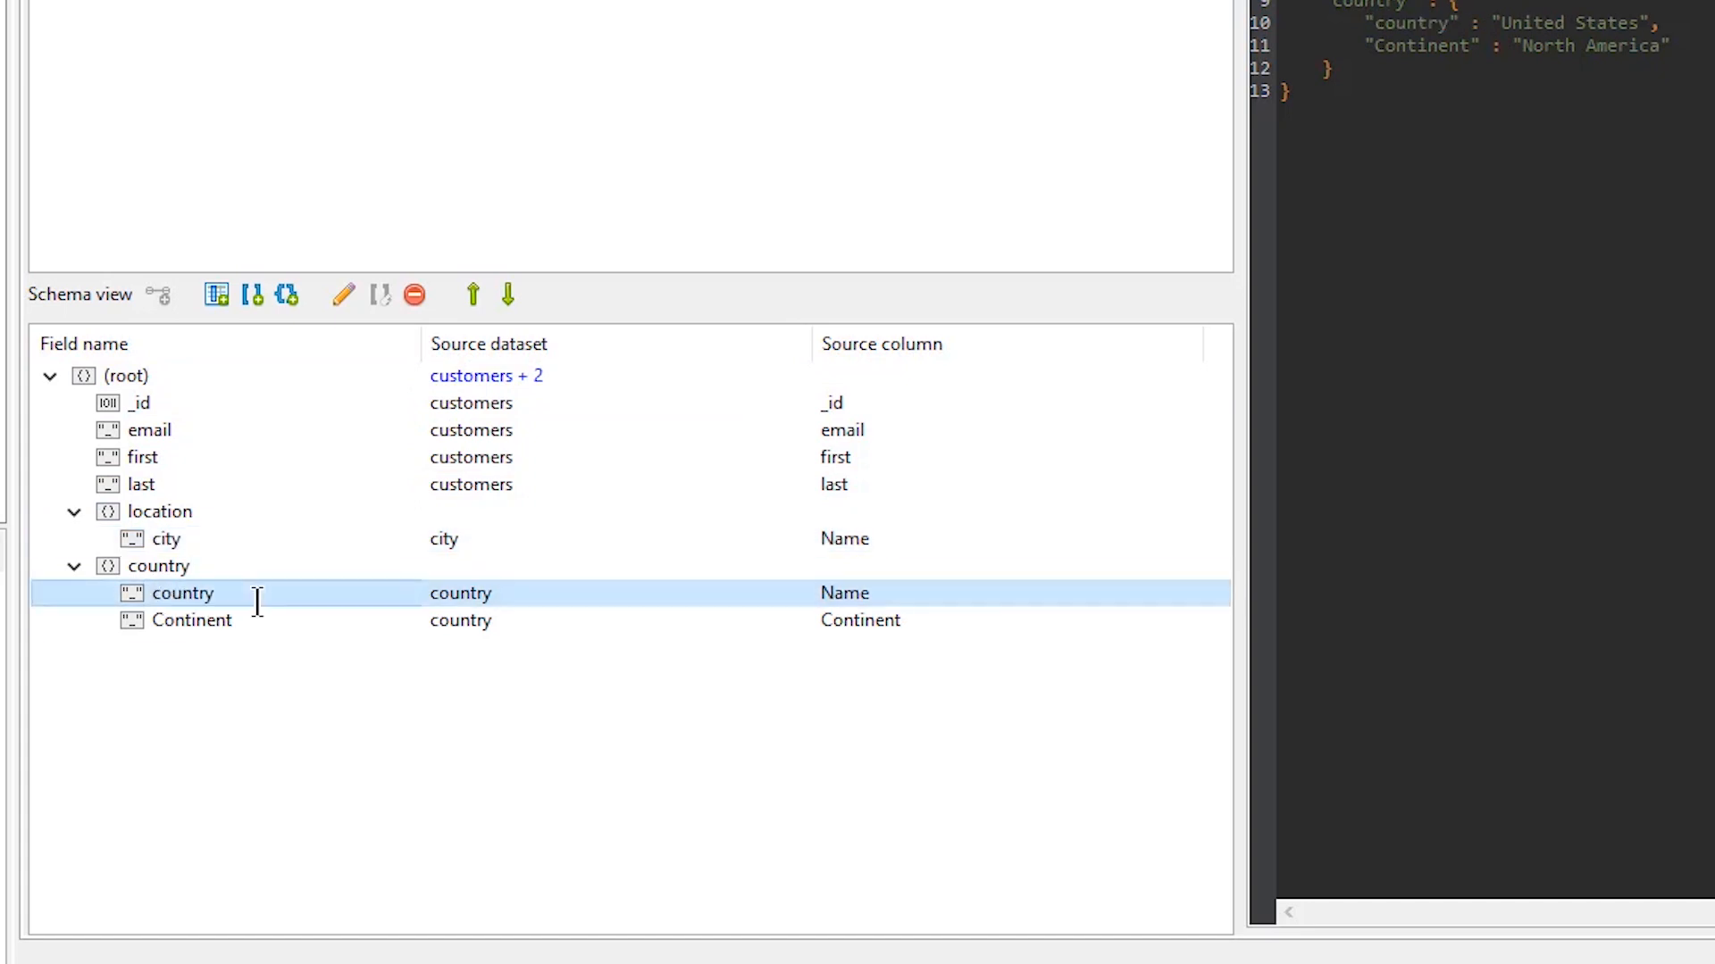
# Move the city field out of location to the root level and try to move the country field there too
pyautogui.moveTo(191, 542)
pyautogui.mouseDown()
pyautogui.moveTo(205, 496)
pyautogui.moveTo(209, 513)
pyautogui.mouseUp()
pyautogui.moveTo(245, 593); pyautogui.dragTo(282, 565)
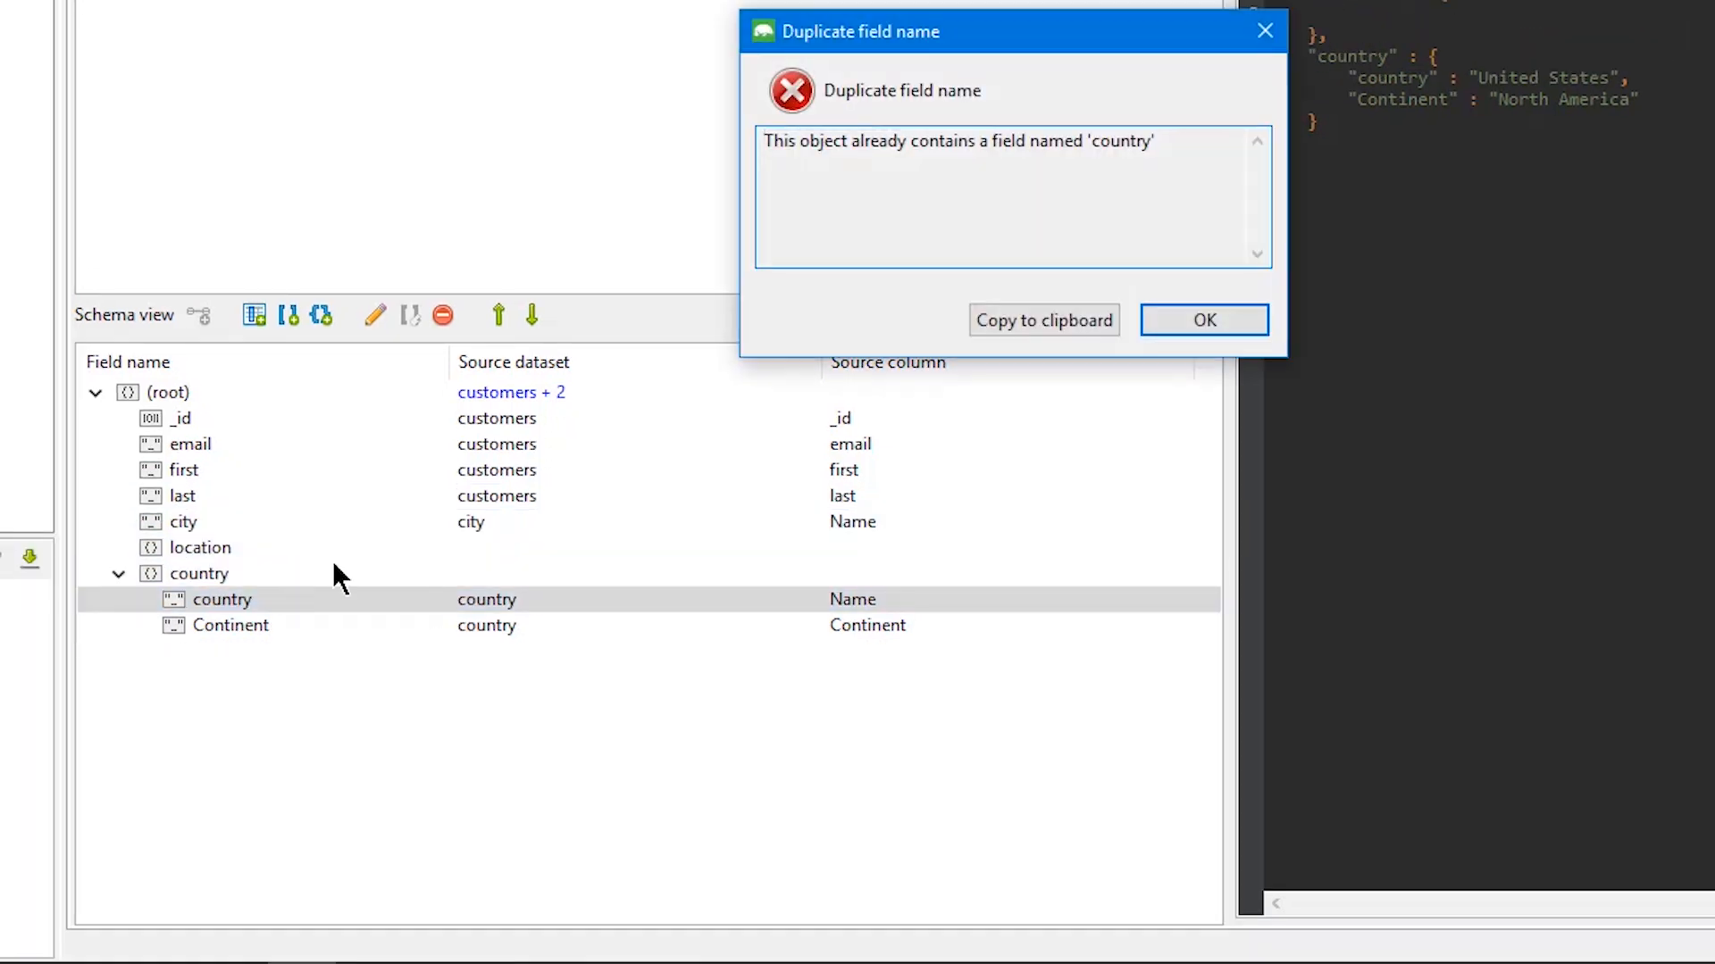
pyautogui.click(1179, 326)
# Rename the nested country object to country-info and move its country and Continent fields to the root level
pyautogui.doubleClick(268, 566)
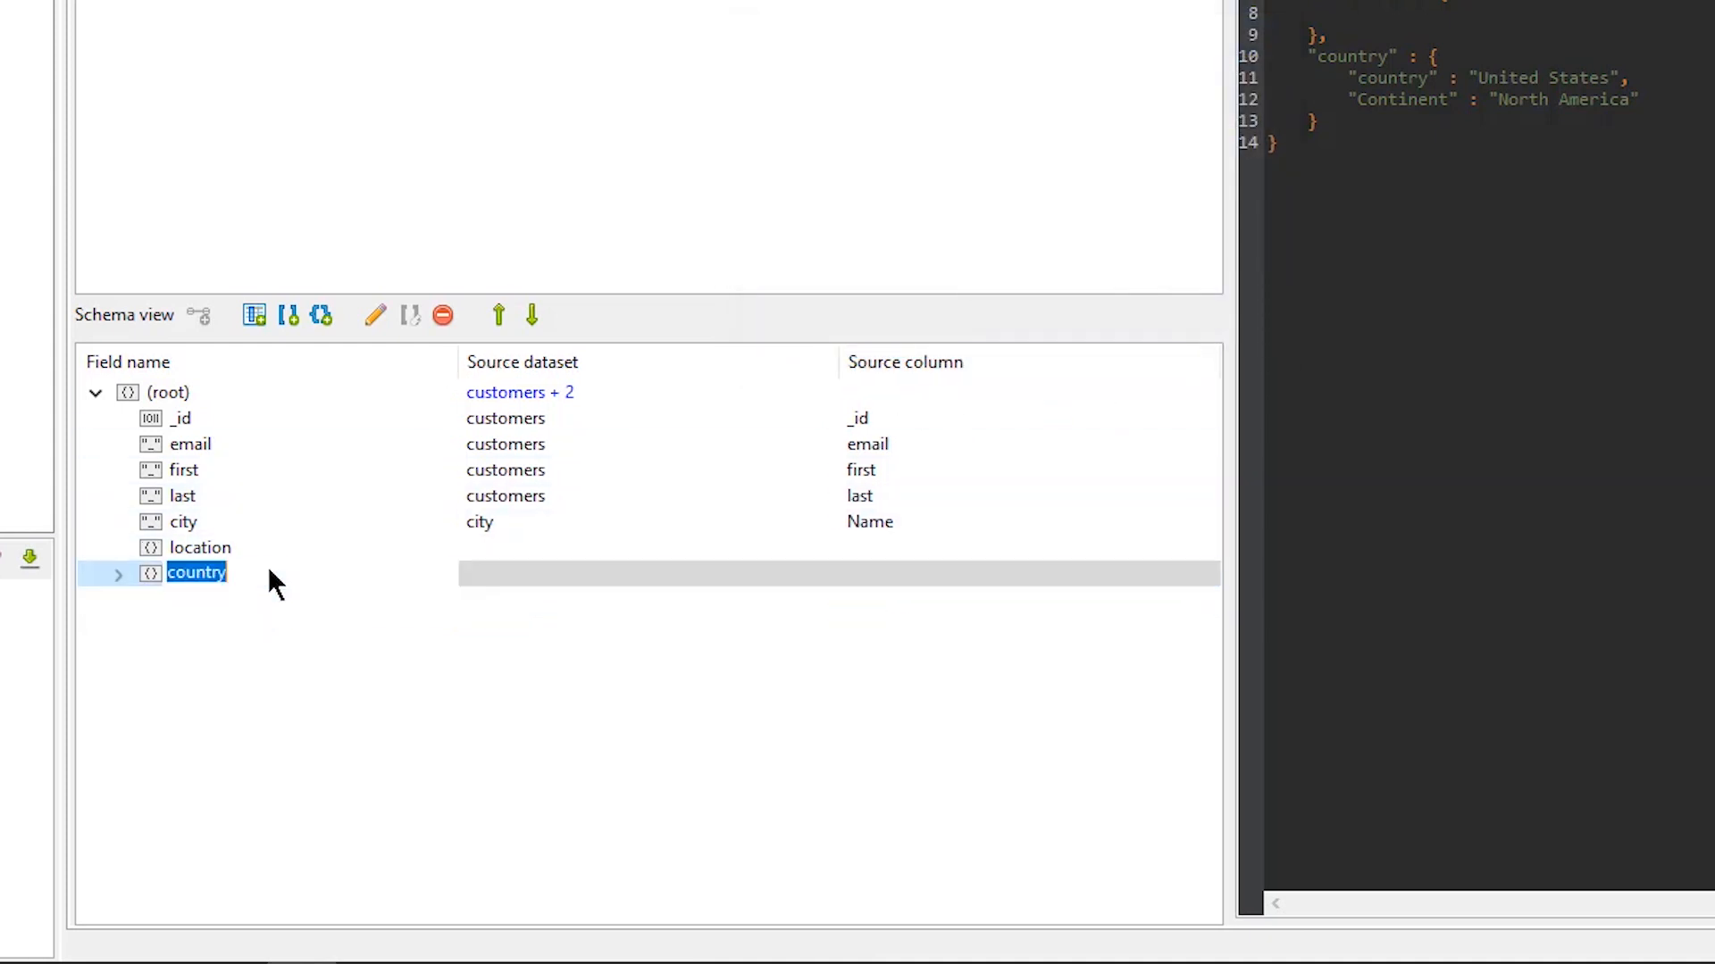
pyautogui.write('-info')
pyautogui.press('Return')
pyautogui.click(282, 598)
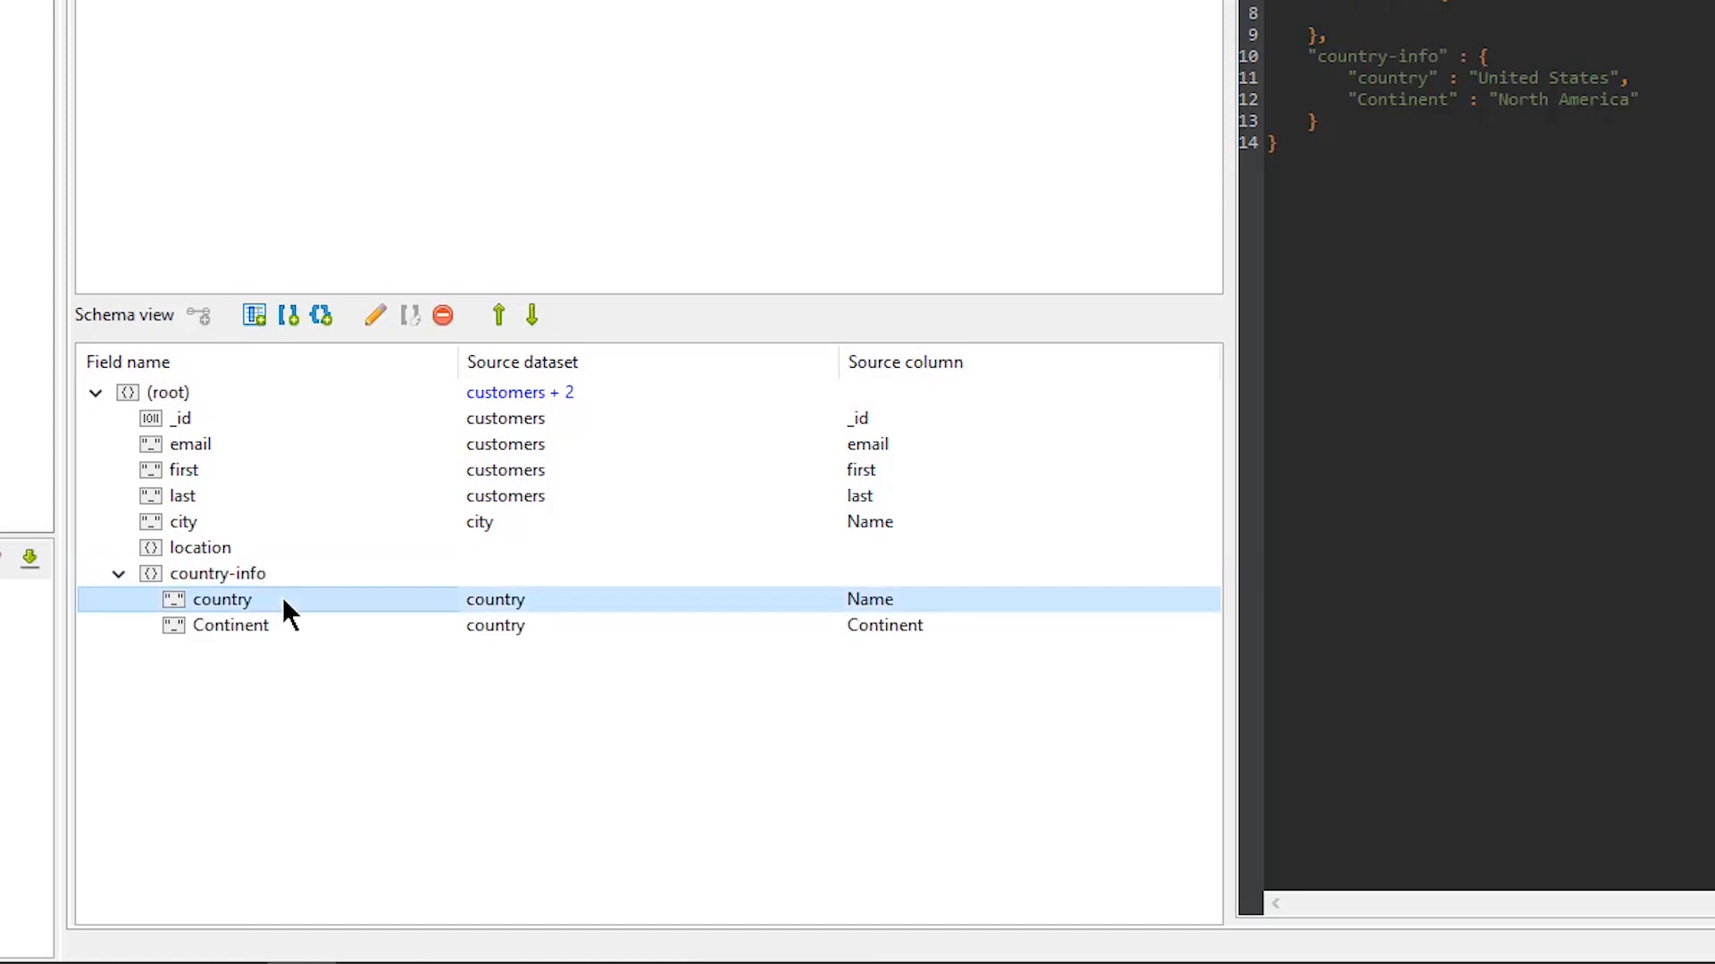
pyautogui.moveTo(283, 600)
pyautogui.mouseDown()
pyautogui.moveTo(300, 576)
pyautogui.moveTo(300, 609)
pyautogui.moveTo(302, 586)
pyautogui.mouseUp()
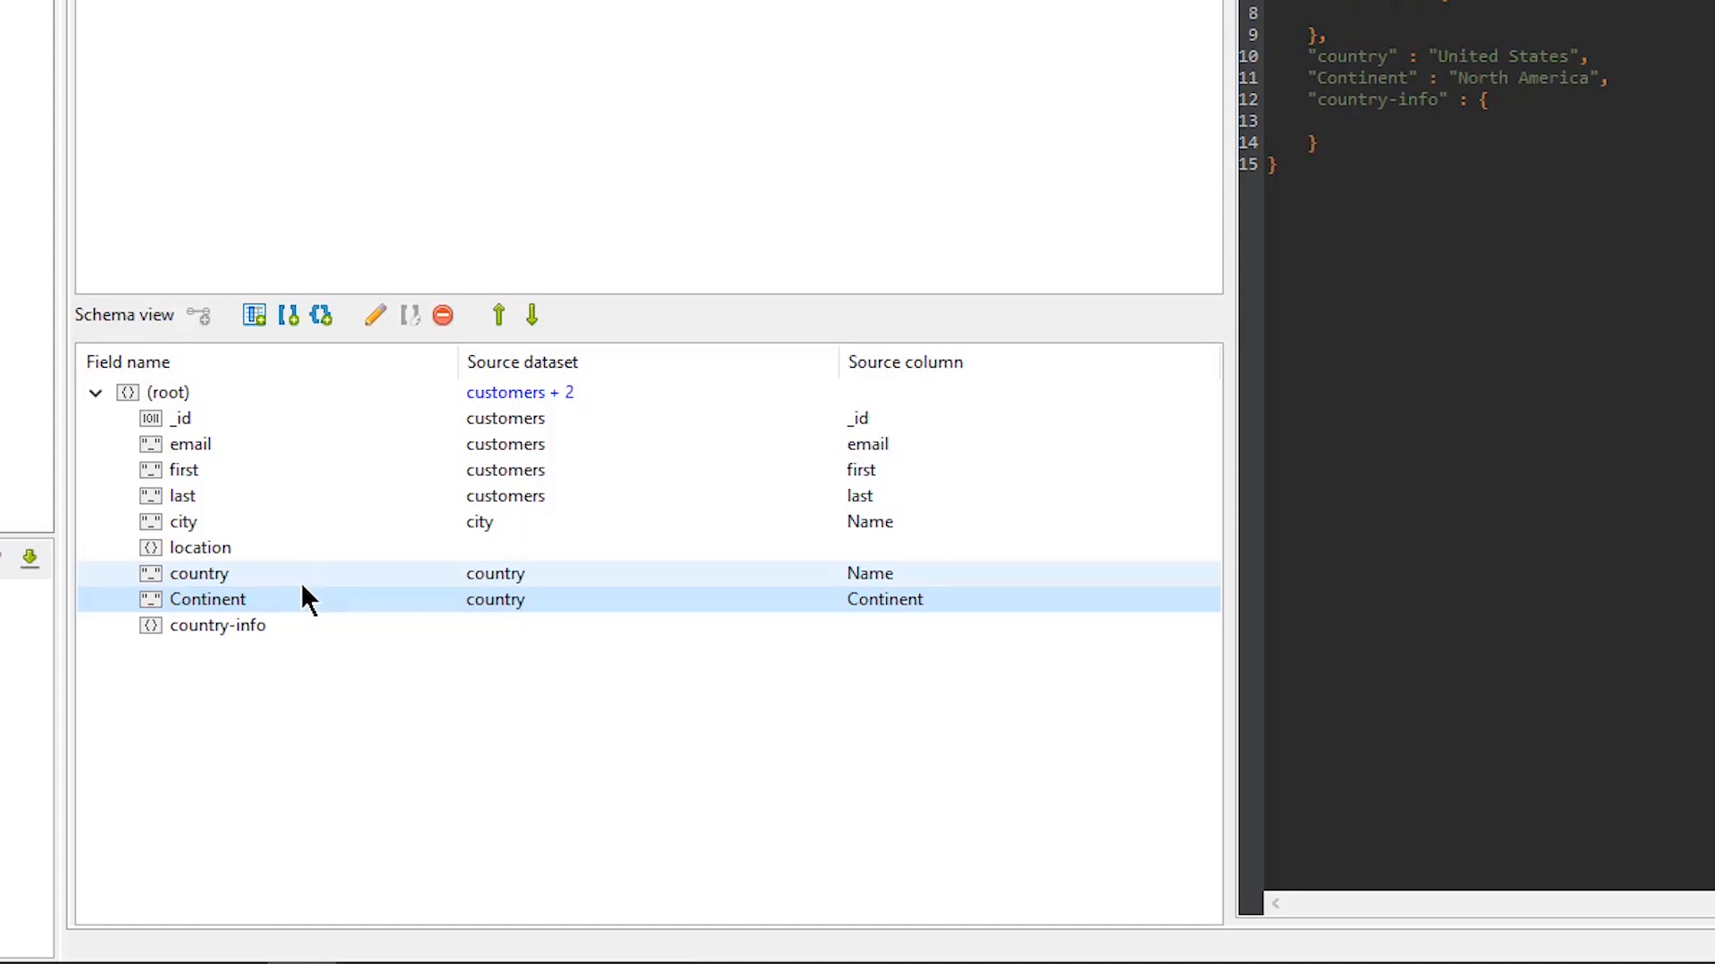
# Remove the empty location and country-info objects from the schema
pyautogui.click(277, 616)
pyautogui.keyDown('ctrl'); pyautogui.click(270, 550); pyautogui.keyUp('ctrl')
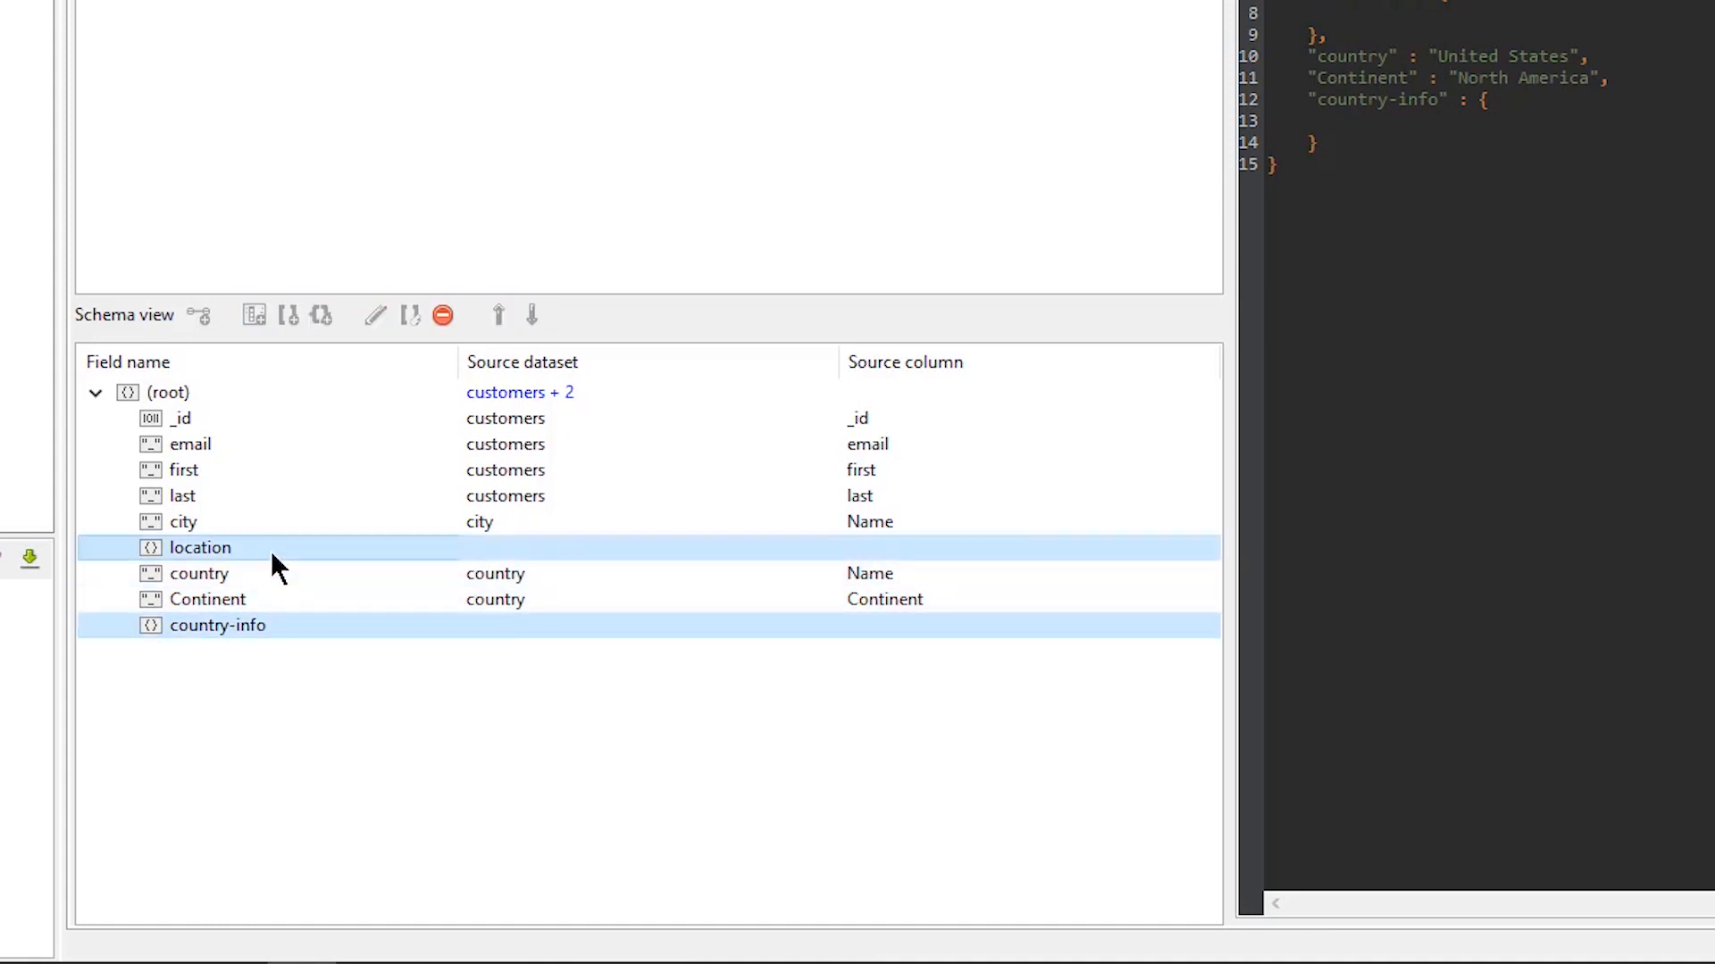
pyautogui.click(443, 317)
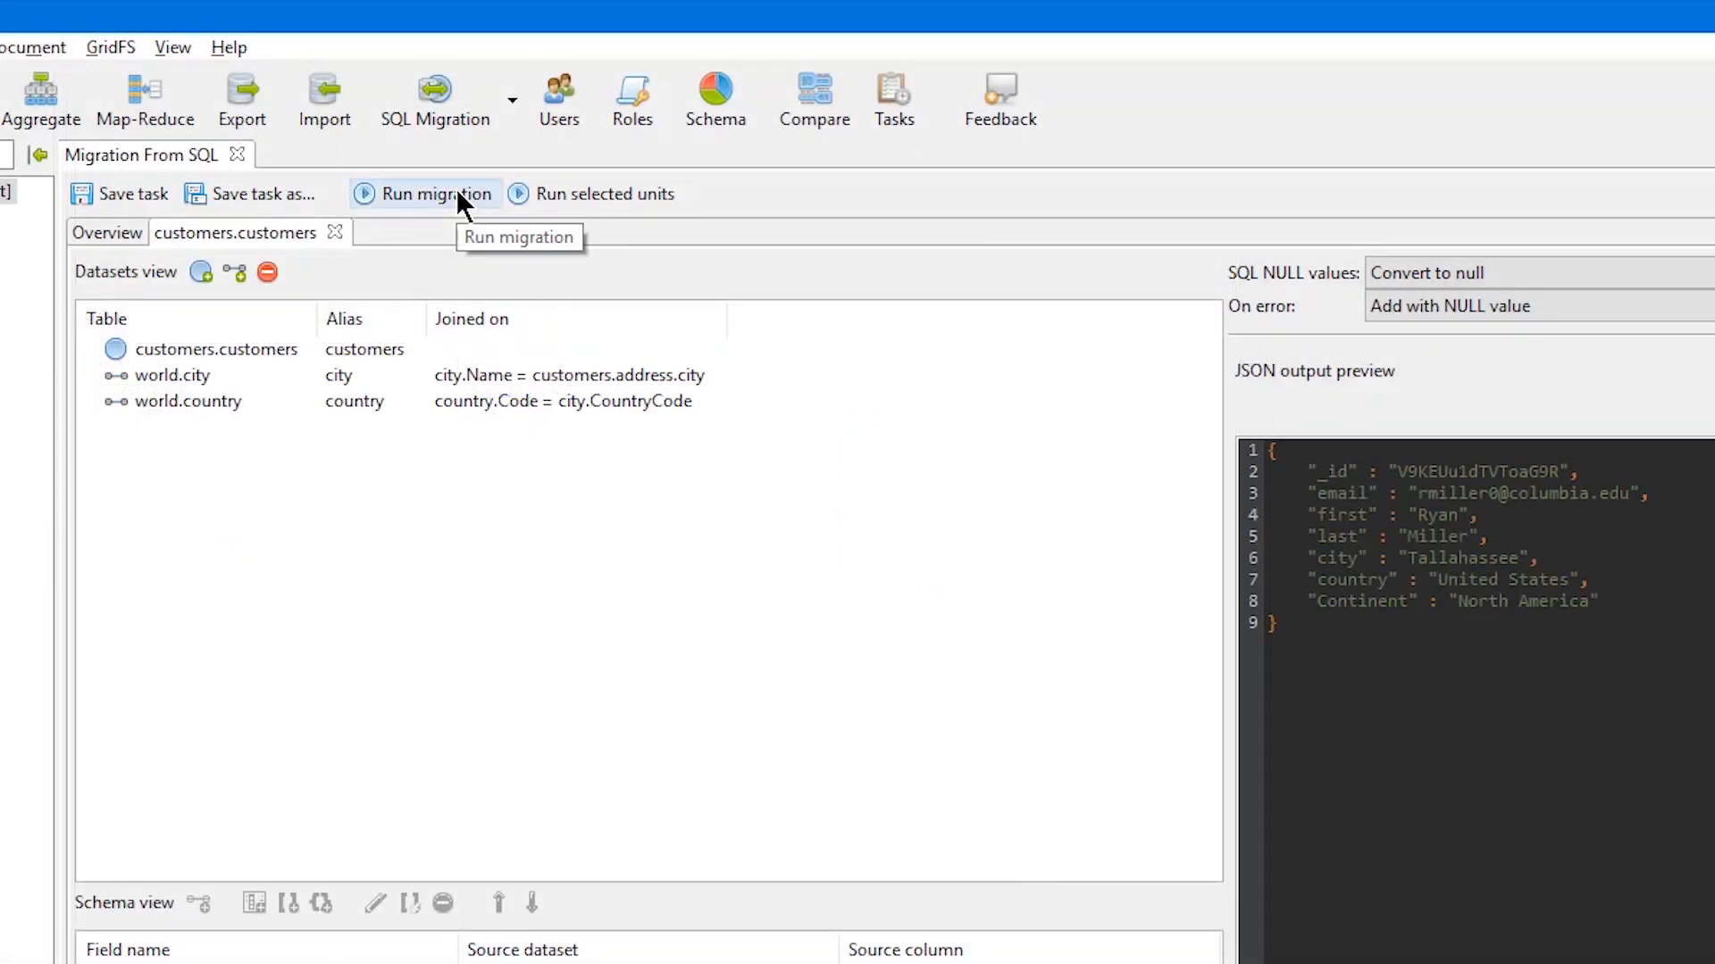
# Save the migration as a task named customer migration and open the saved tasks list
pyautogui.click(271, 196)
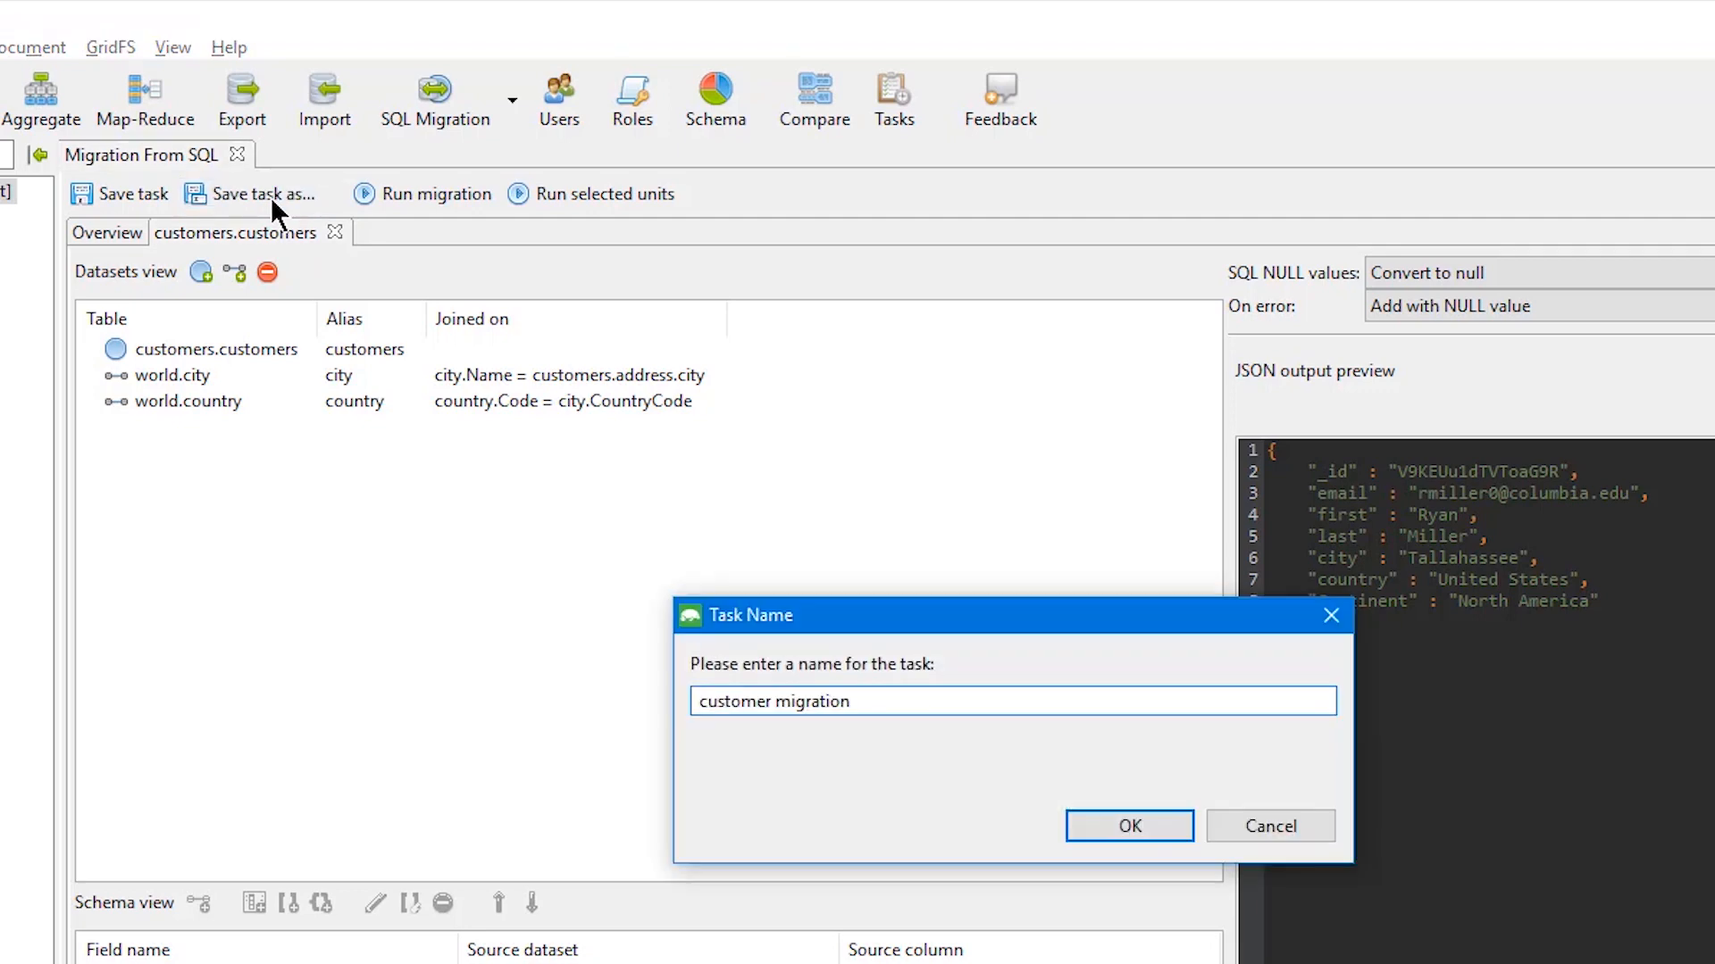
pyautogui.press('Return')
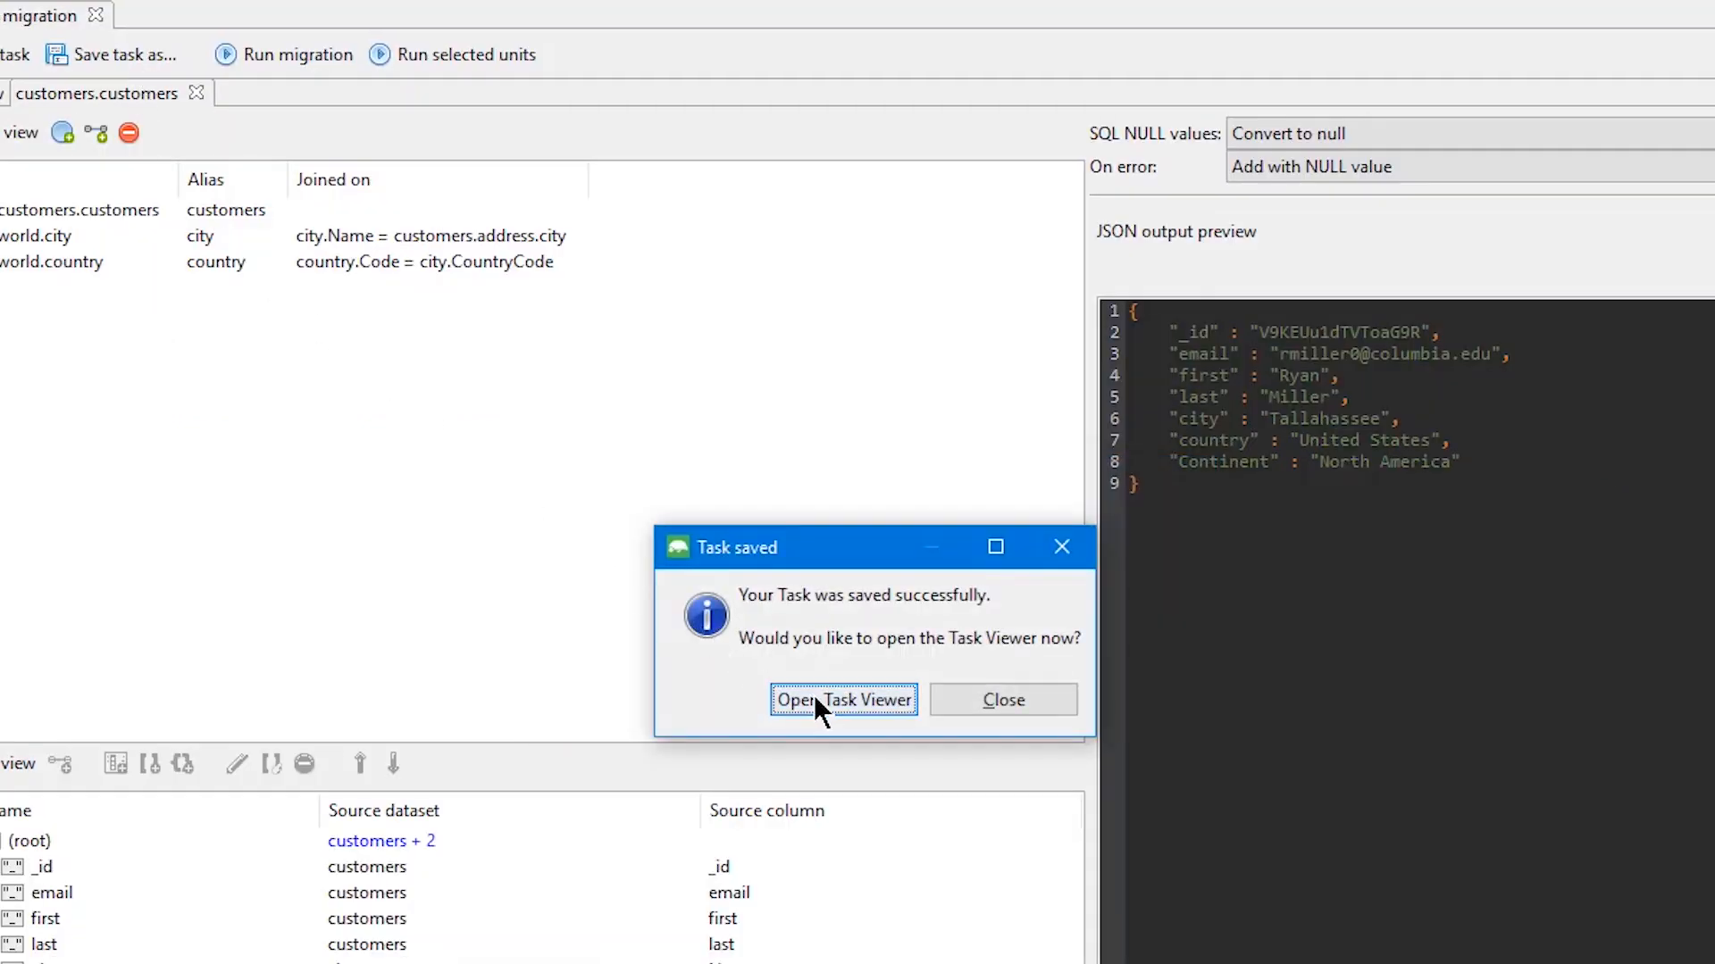
pyautogui.click(814, 700)
# Schedule the customer migration task to run every Thursday at 00:00 and close the tasks list
pyautogui.click(1115, 443)
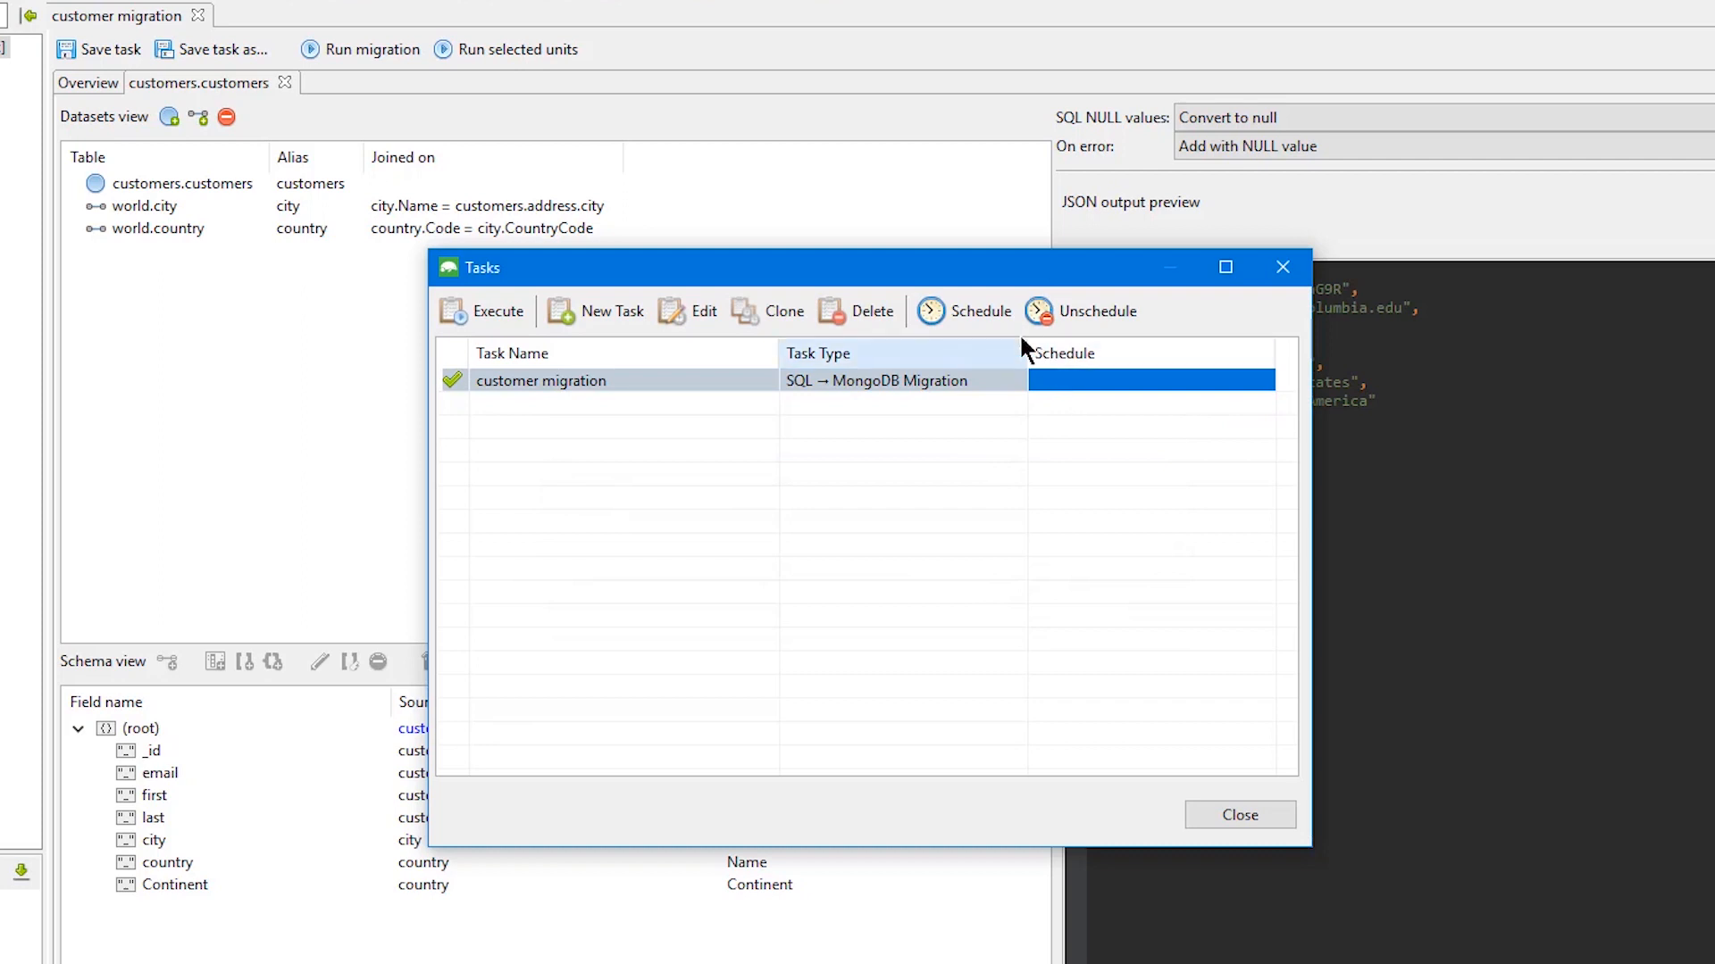
pyautogui.click(968, 308)
pyautogui.click(748, 384)
pyautogui.click(721, 426)
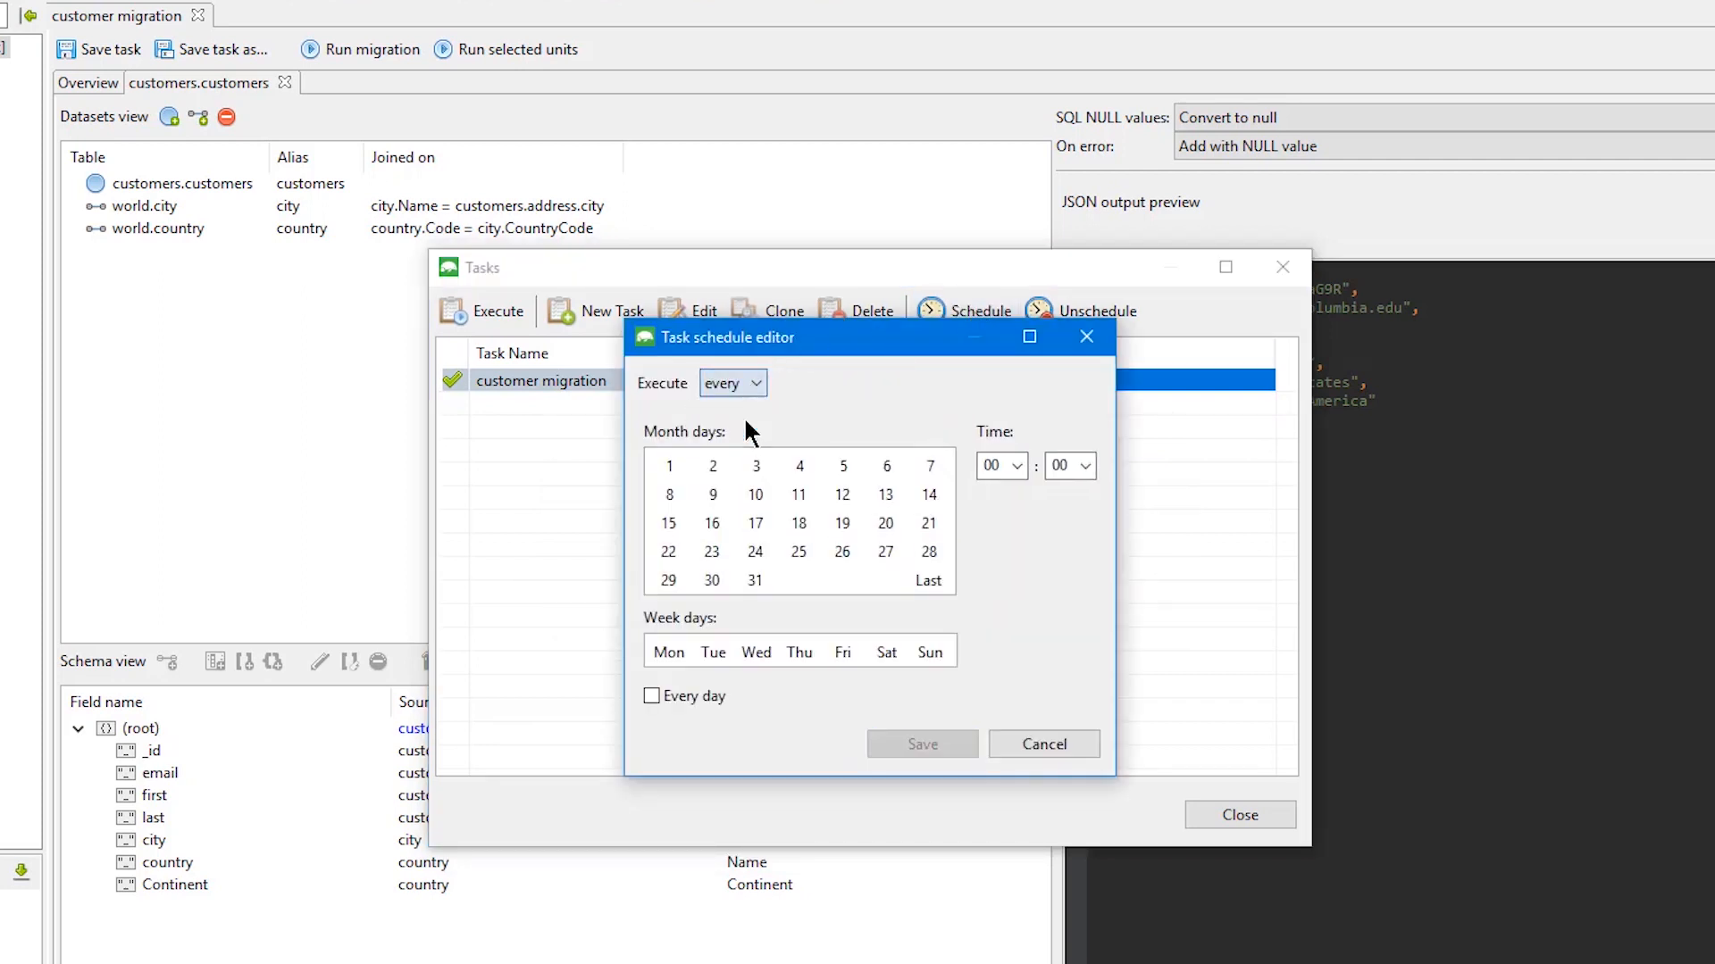
pyautogui.click(806, 651)
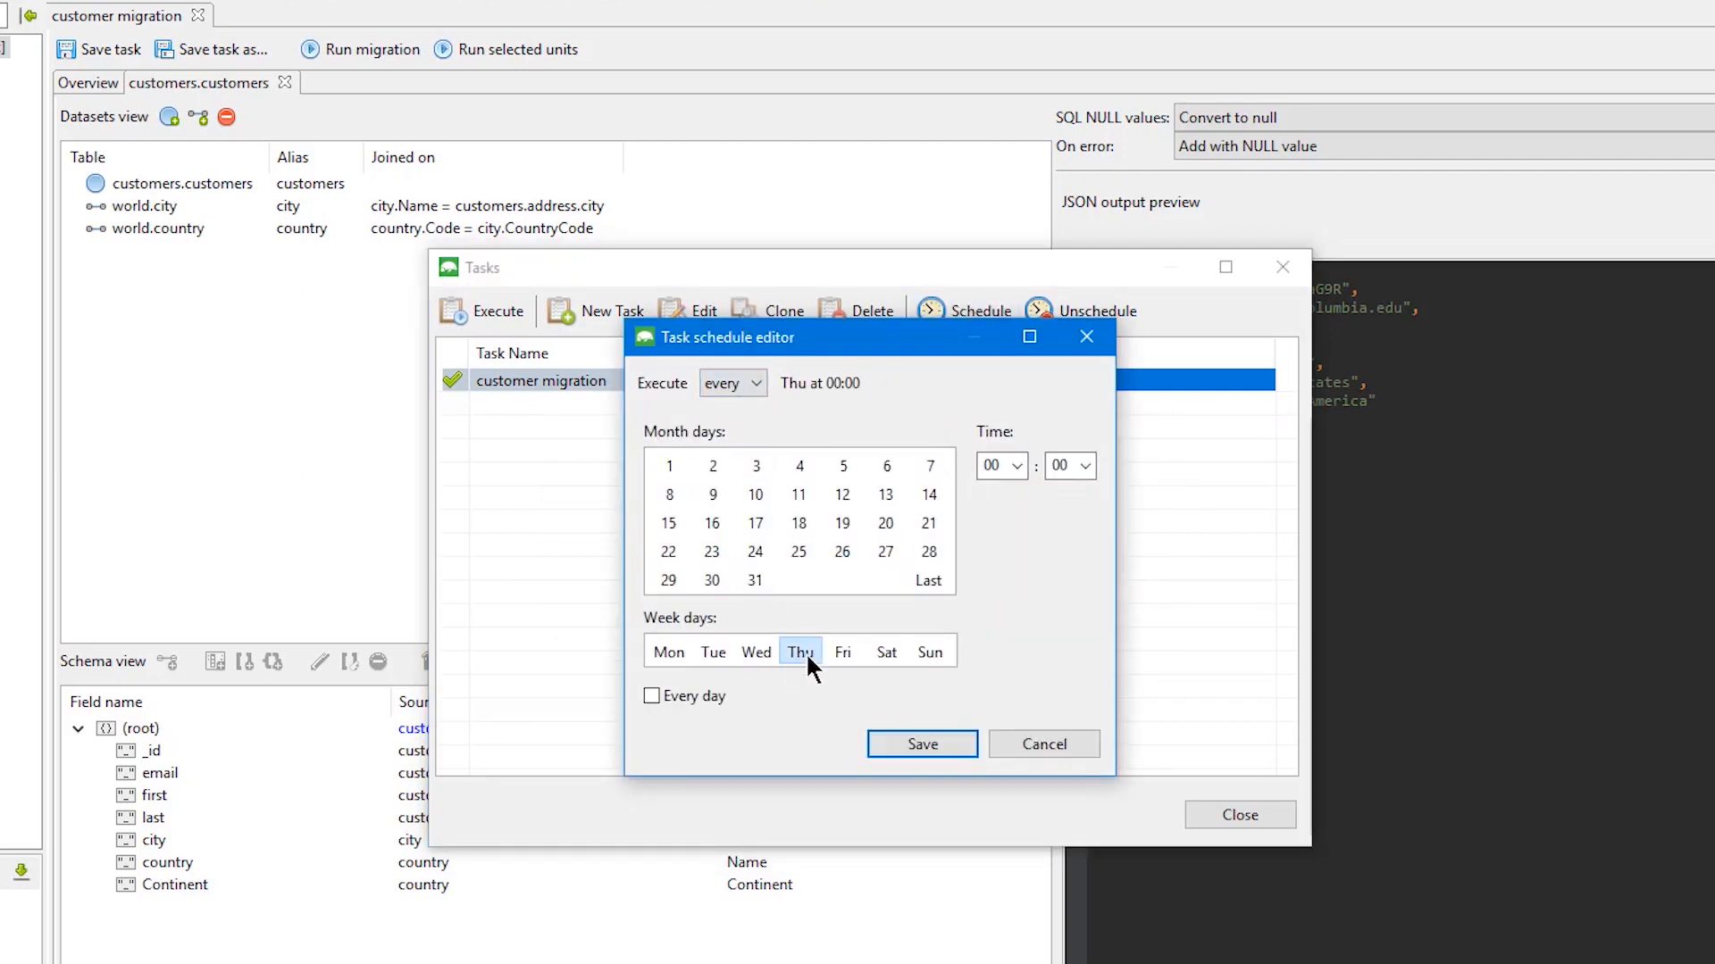
pyautogui.click(907, 742)
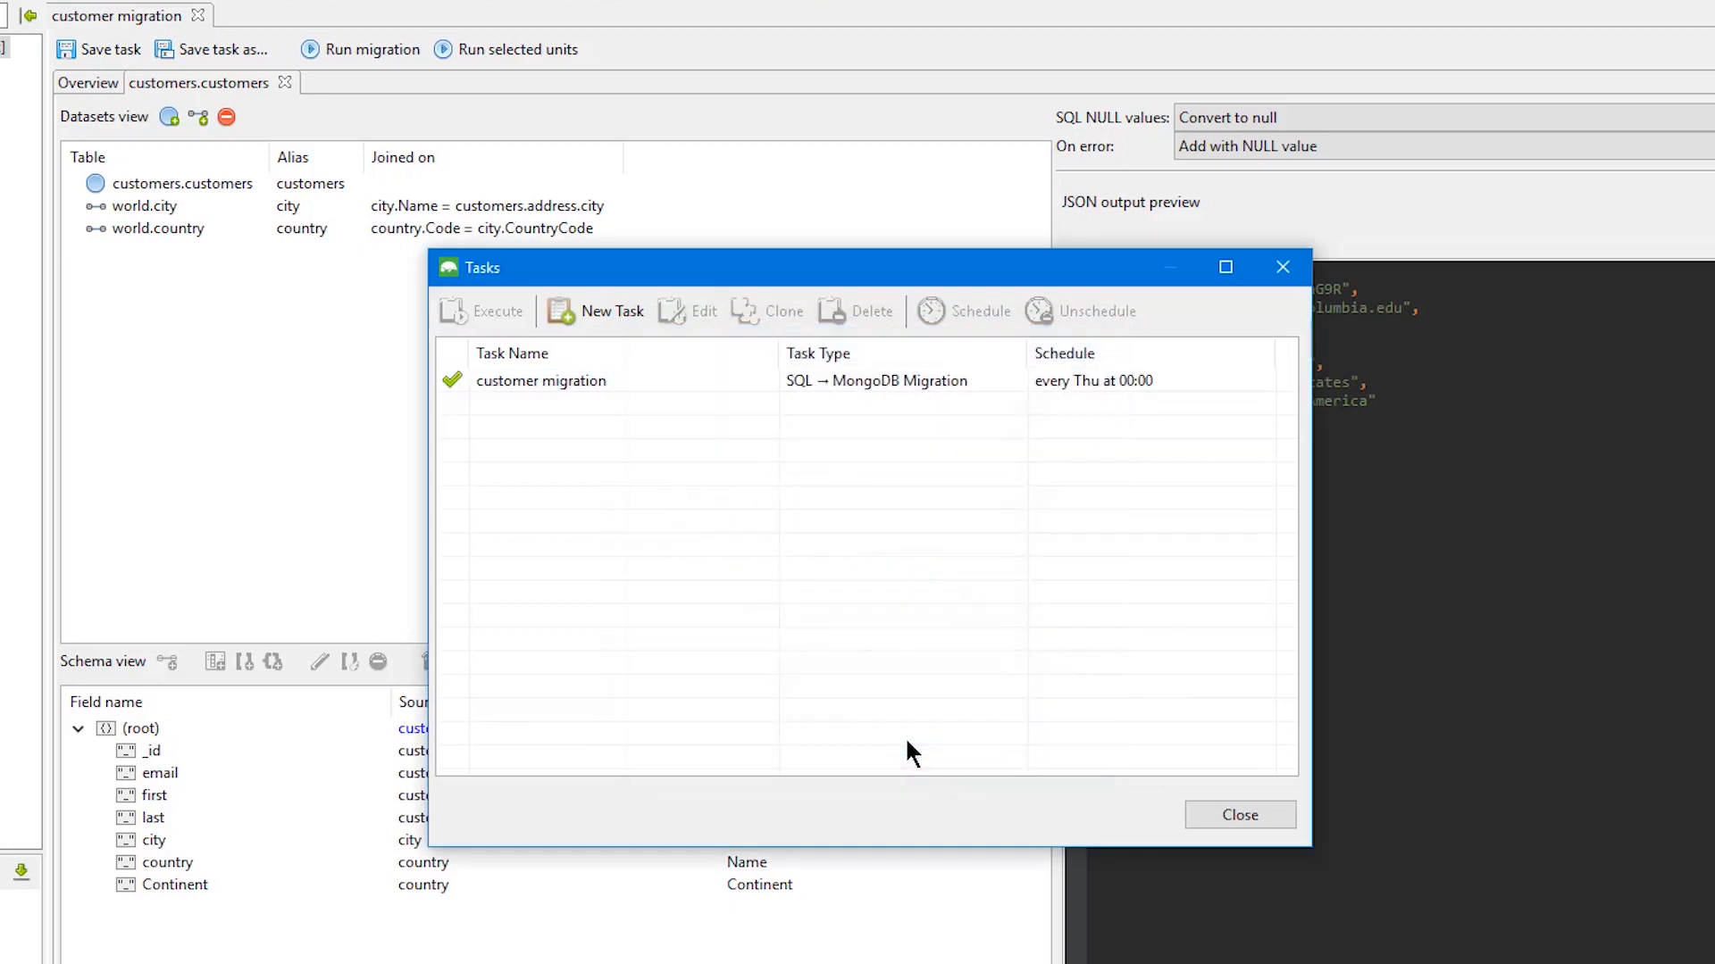
pyautogui.click(1282, 267)
# Run the migration and open the imported customers collection in the customers database
pyautogui.click(386, 51)
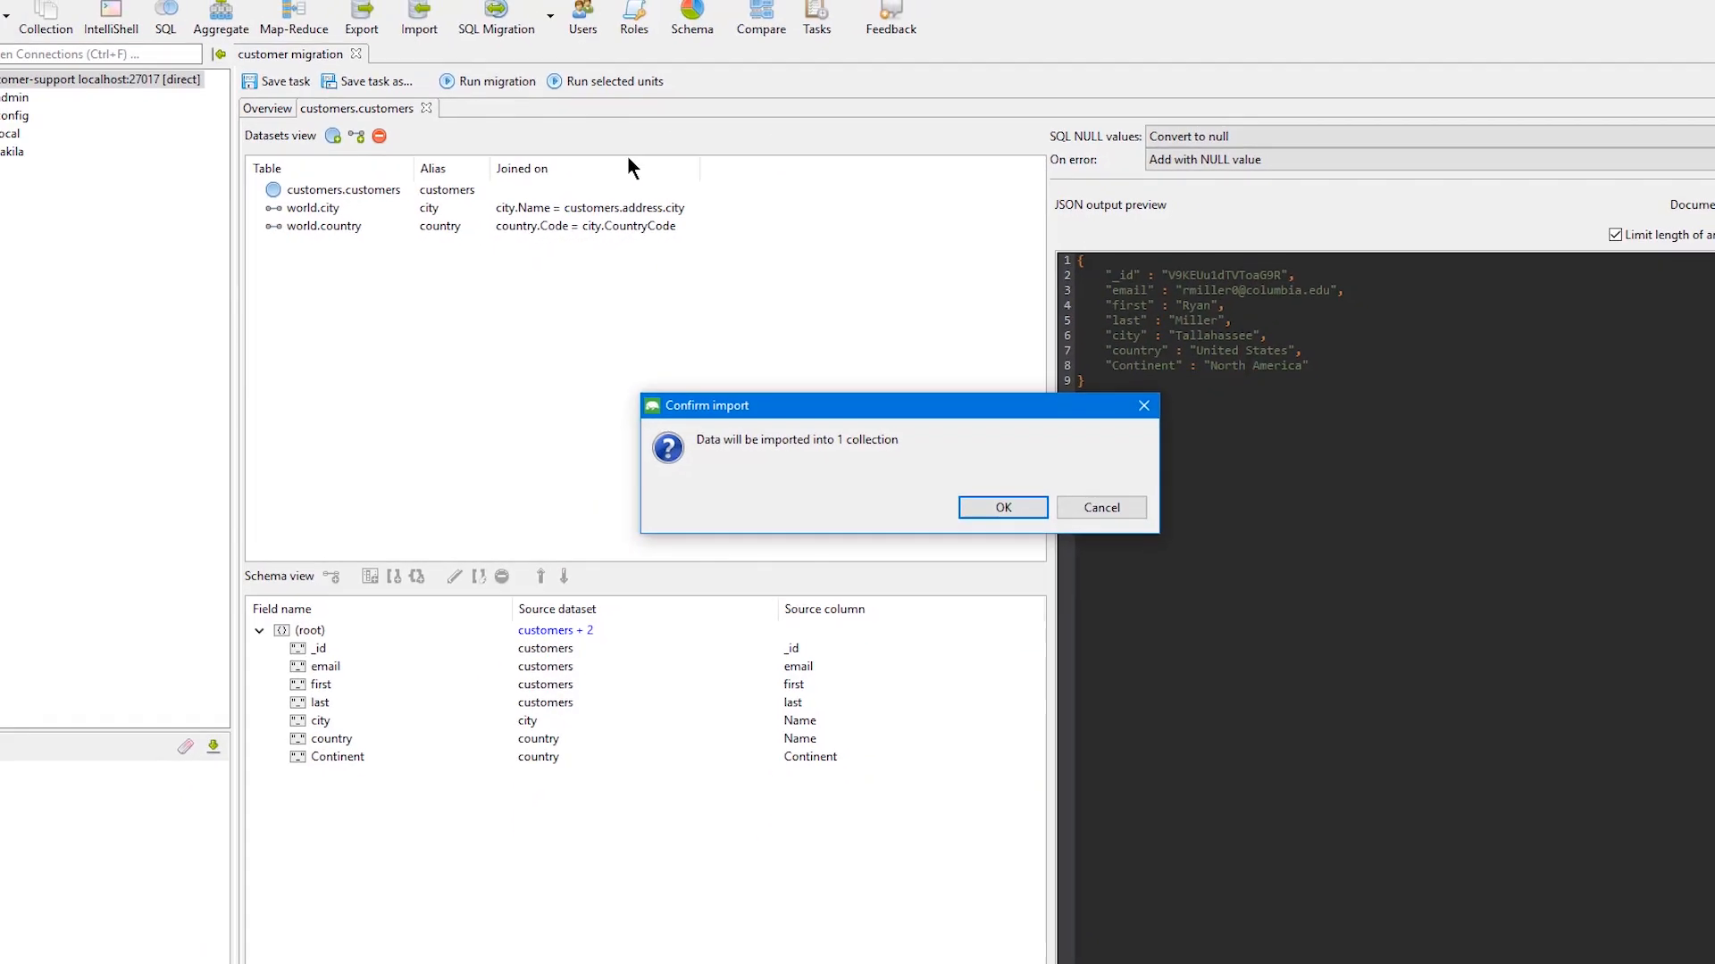
pyautogui.click(982, 577)
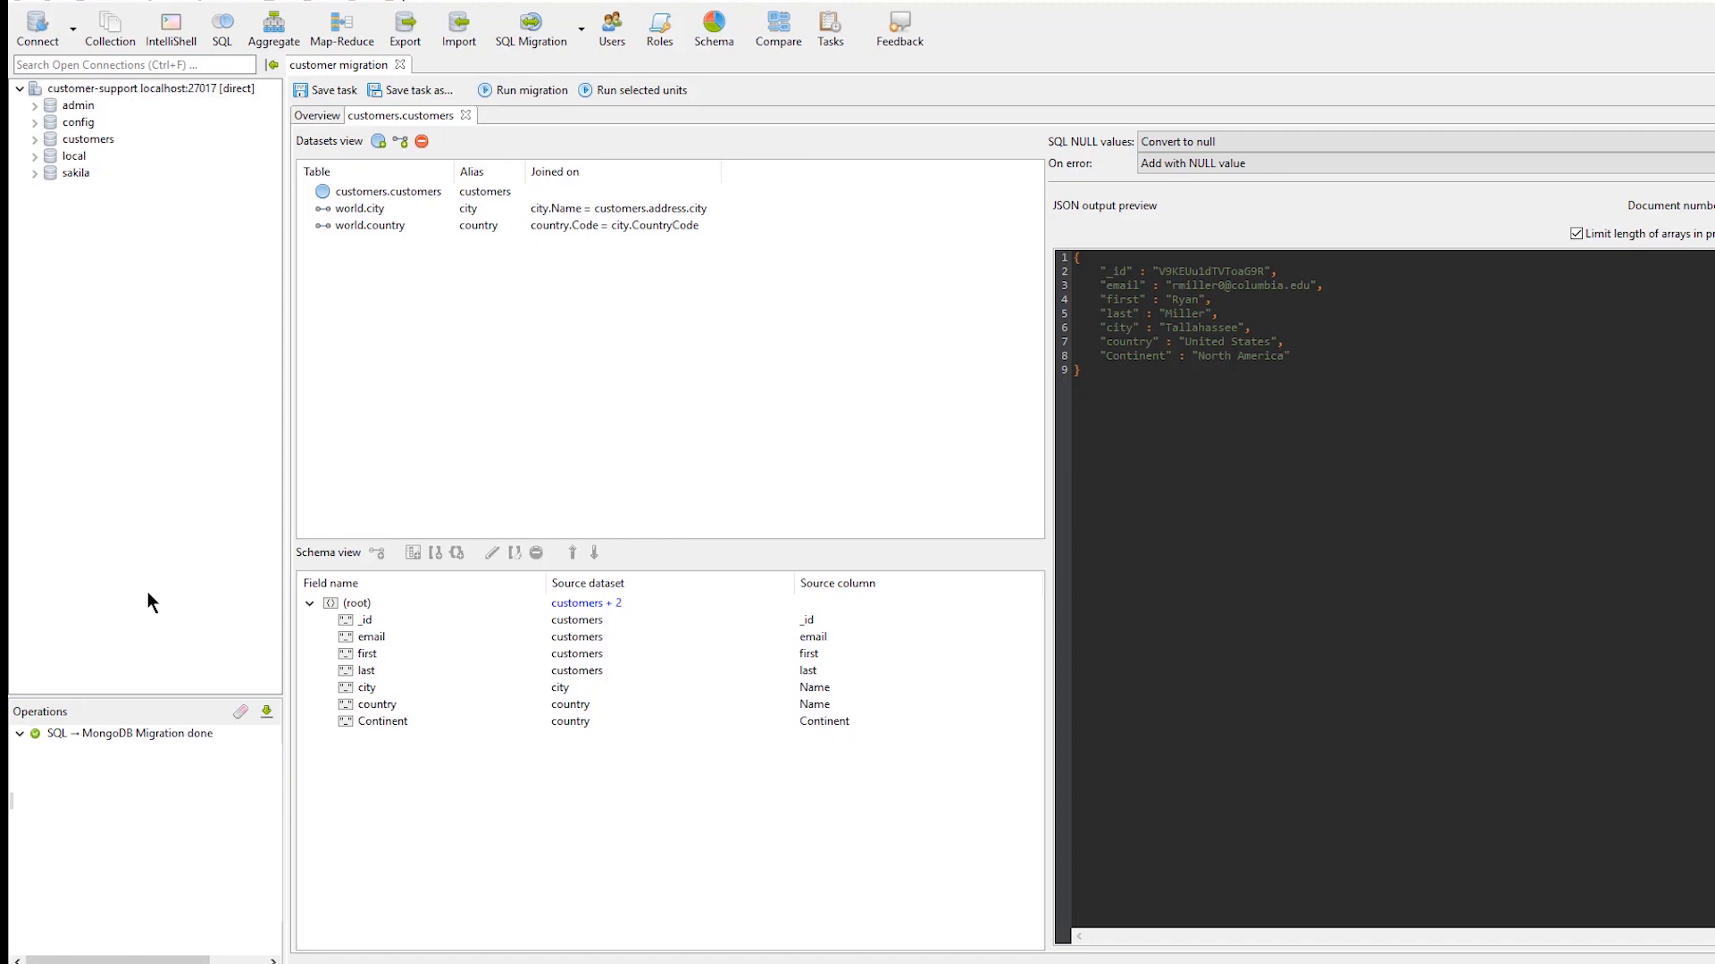
pyautogui.doubleClick(89, 141)
pyautogui.doubleClick(114, 173)
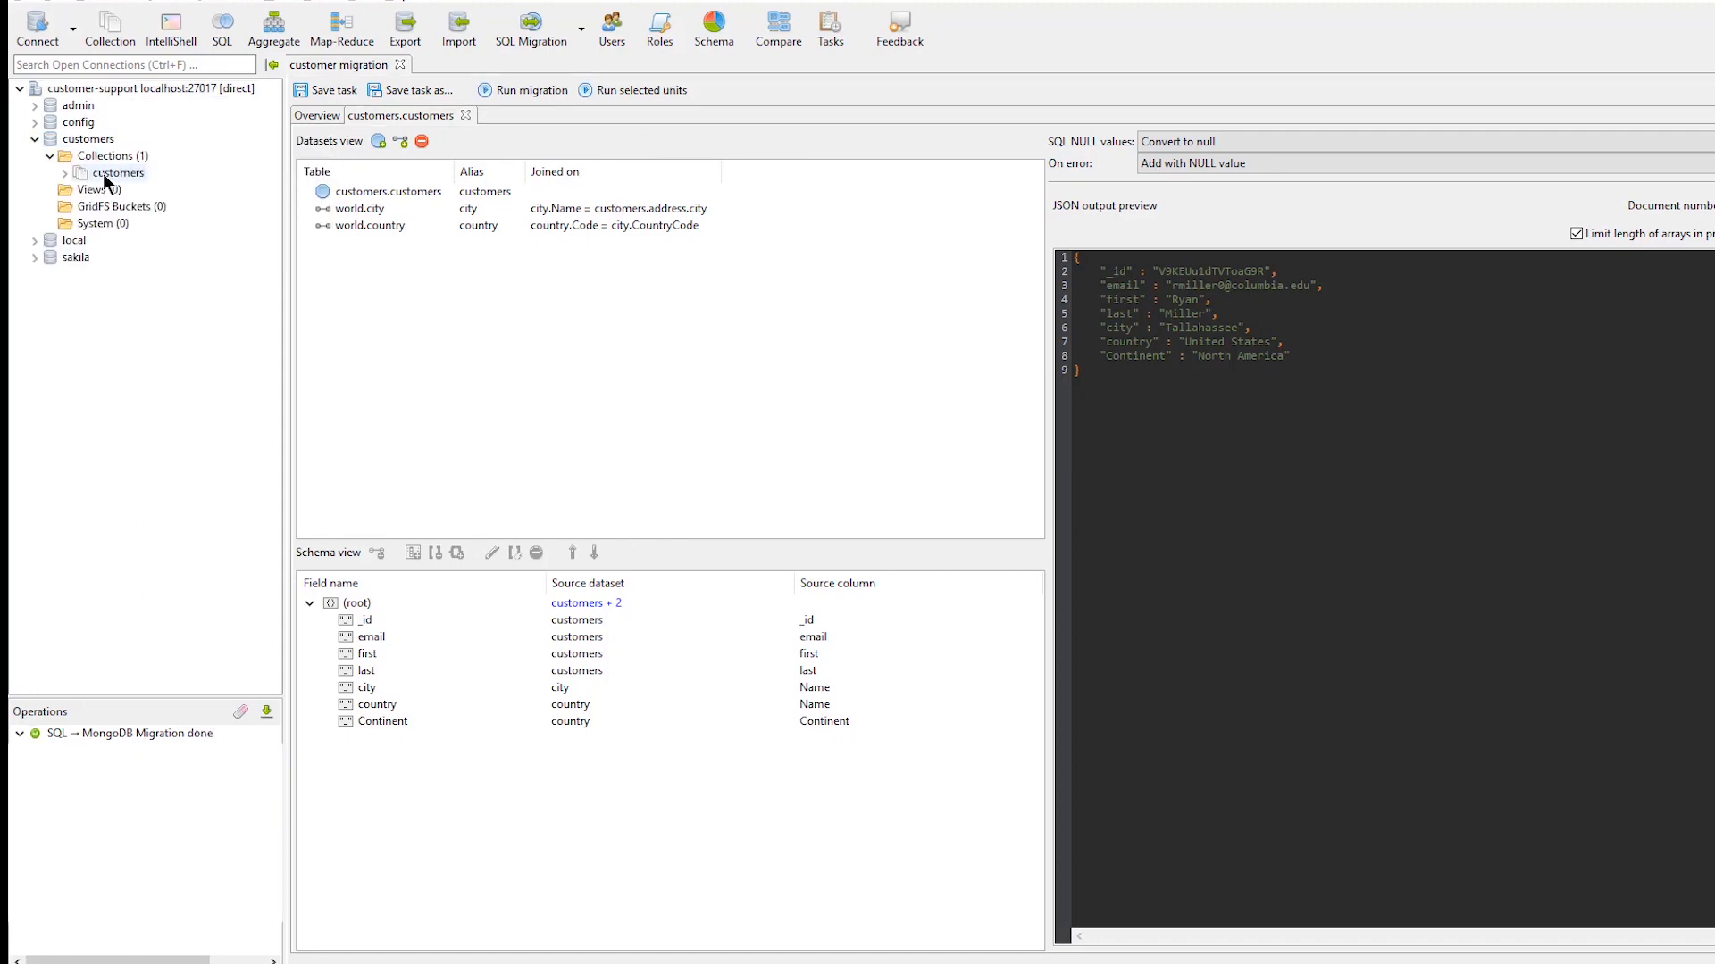